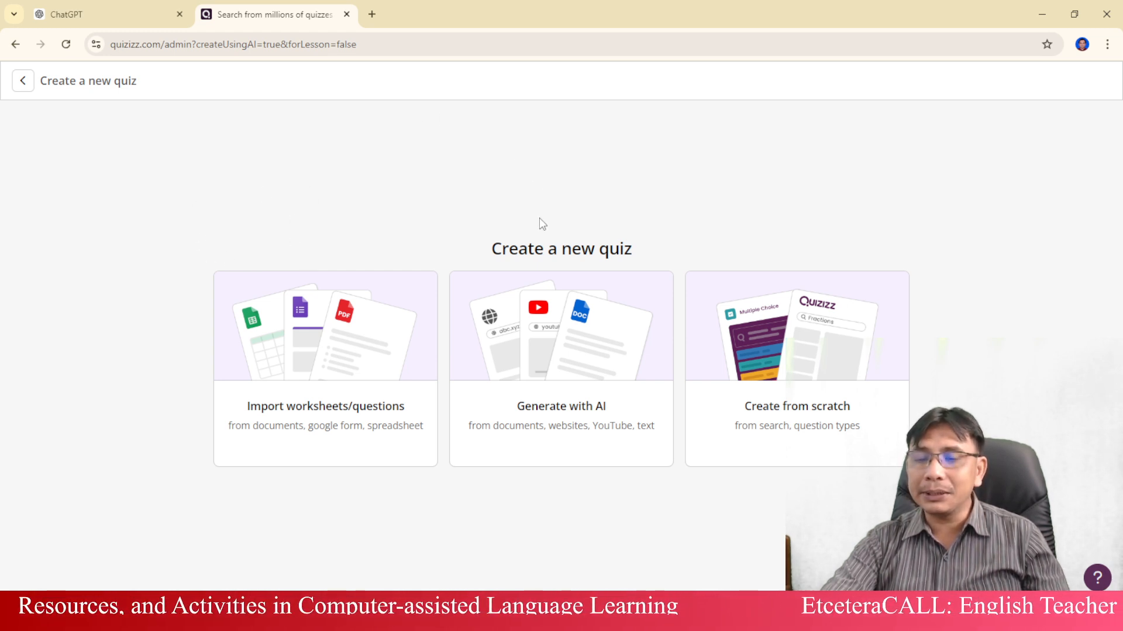
Step: Start a quiz from scratch with a Comprehension question and choose to add its passage text manually
{"action": "left_click", "coordinate": [723, 340]}
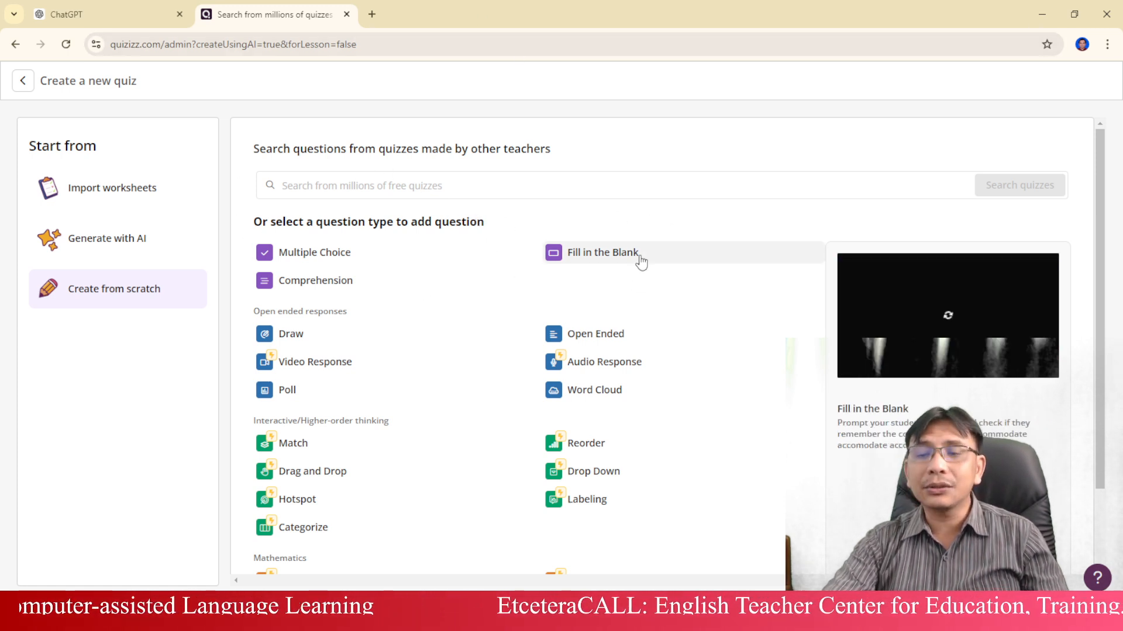
{"action": "left_click", "coordinate": [435, 285]}
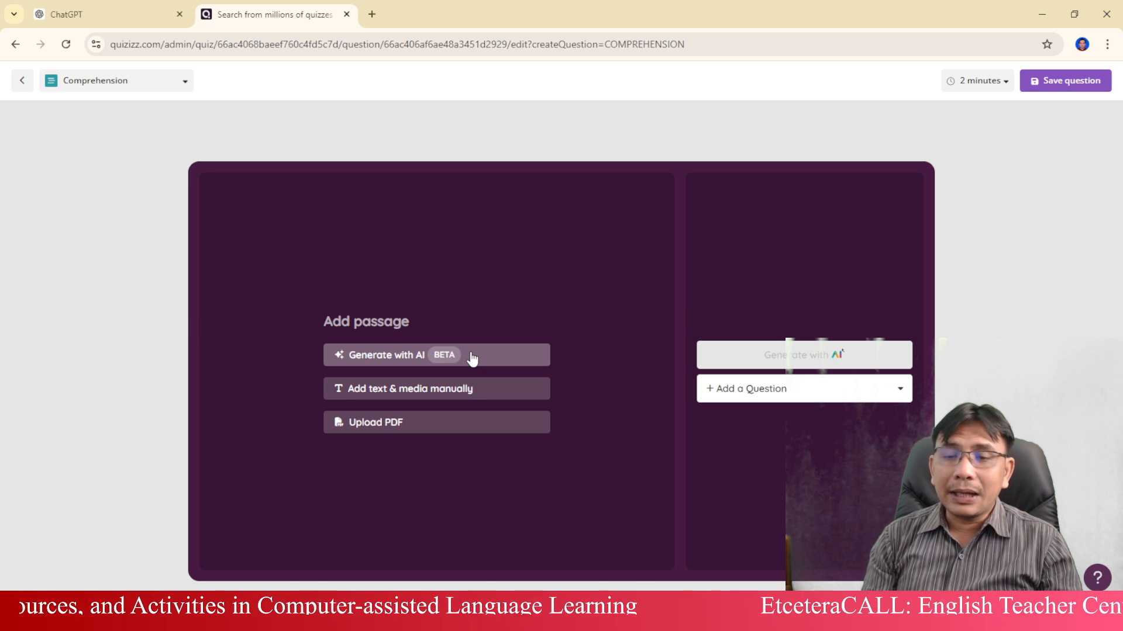
{"action": "left_click", "coordinate": [494, 395]}
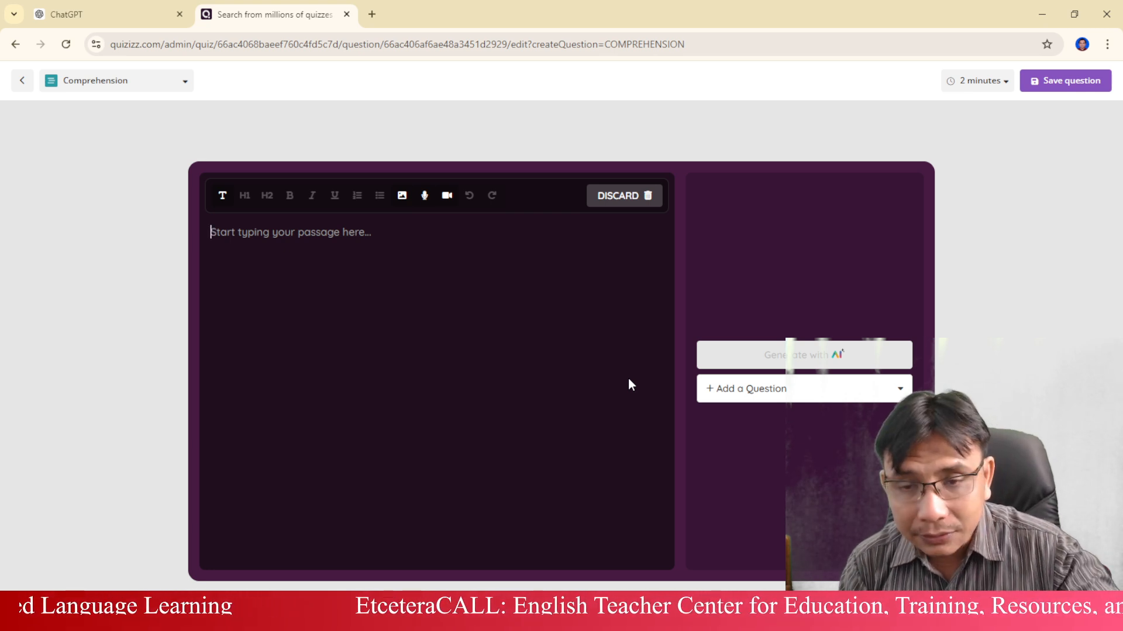
Step: Enter "a souvenir" as the passage and replace it with the "An Amazing Holiday" text copied from ChatGPT
{"action": "type", "text": "a souvenir"}
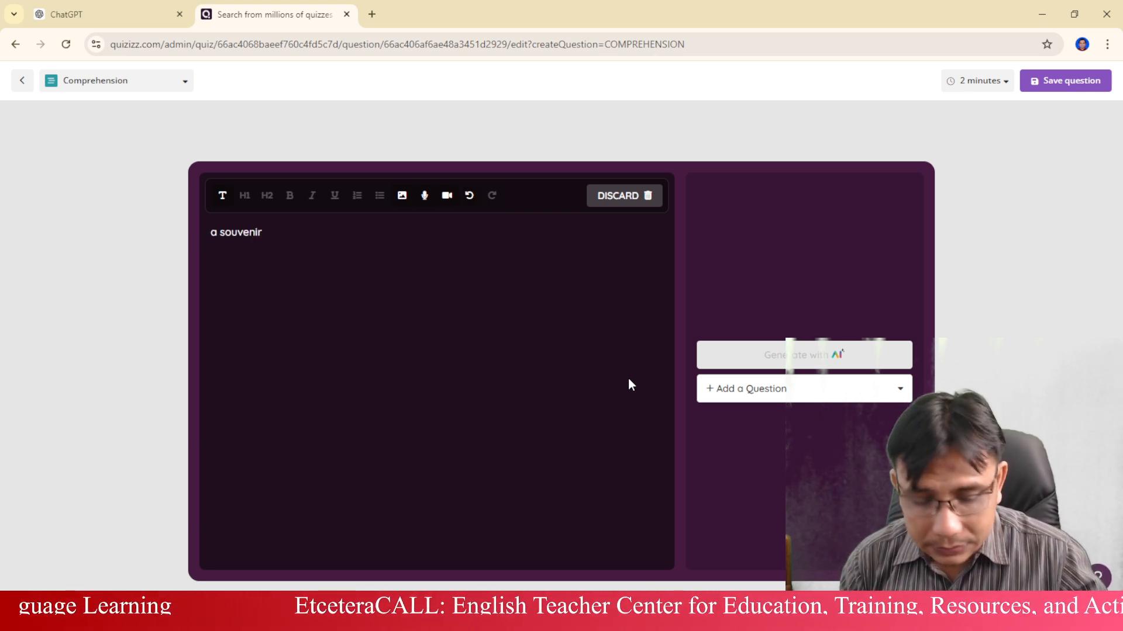
{"action": "key", "text": "ctrl+a"}
{"action": "left_click", "coordinate": [111, 14]}
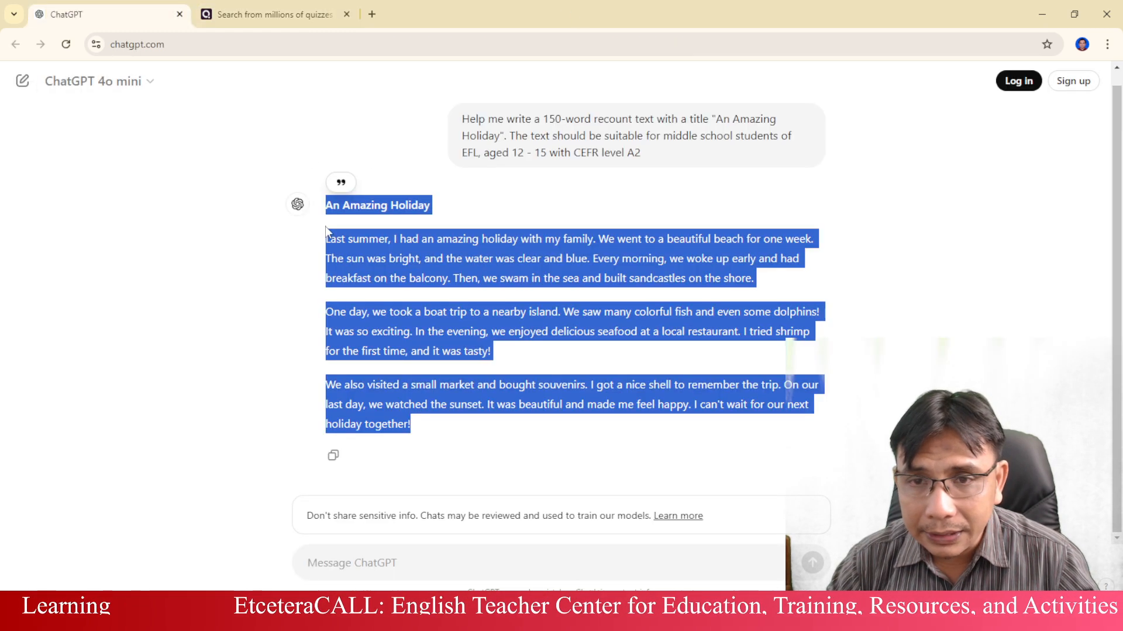
{"action": "left_click", "coordinate": [333, 456]}
{"action": "left_click", "coordinate": [272, 14]}
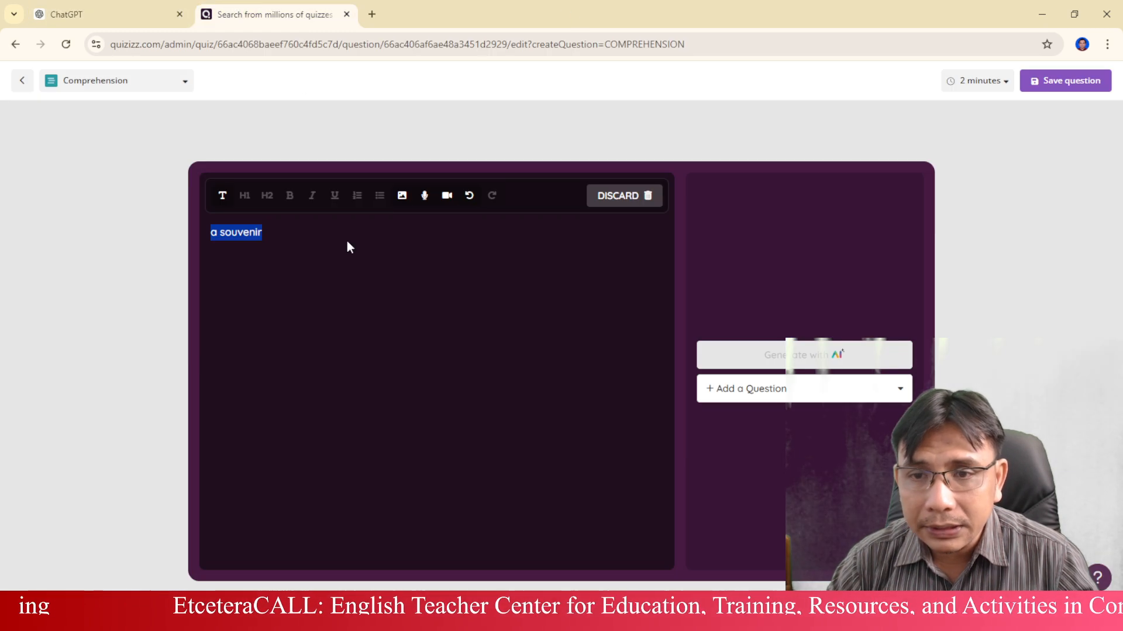
{"action": "key", "text": "ctrl+v"}
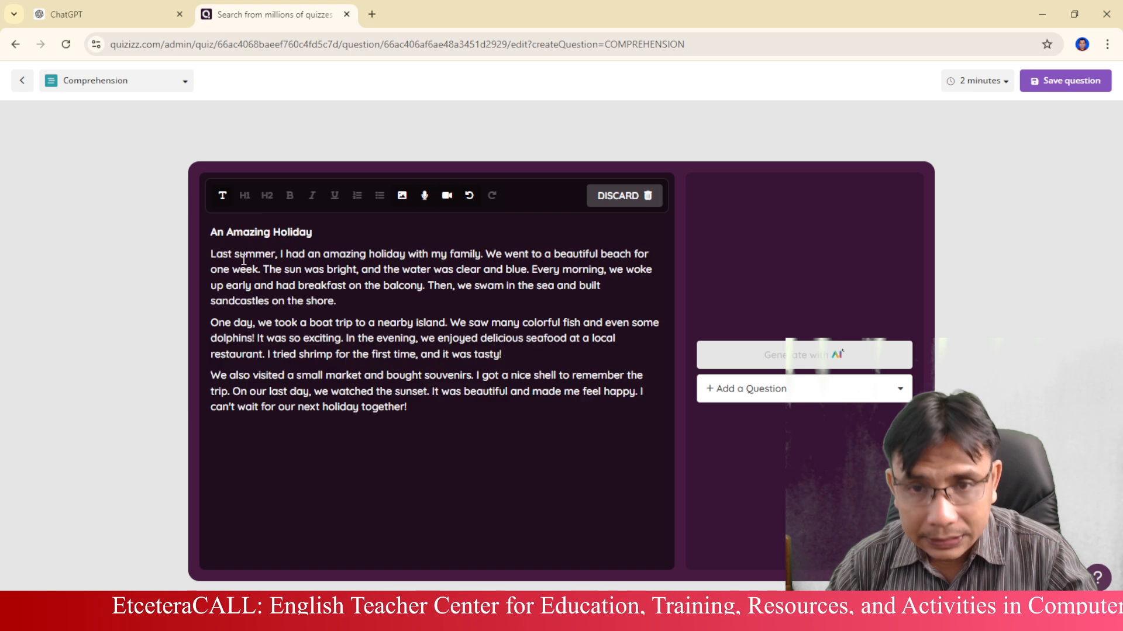
{"action": "left_click", "coordinate": [318, 230]}
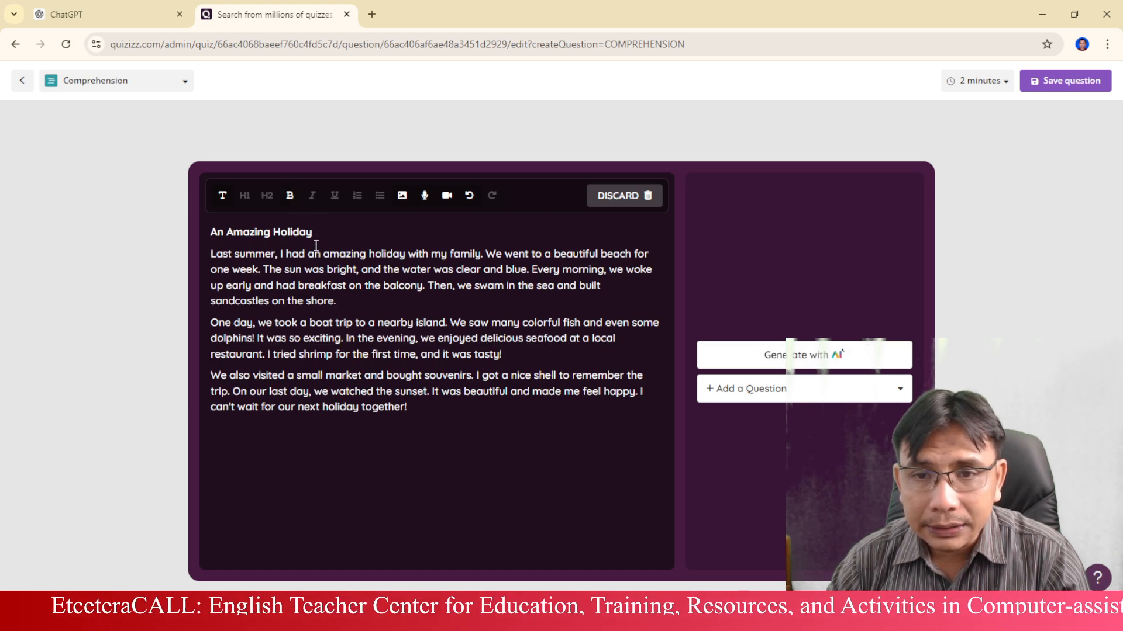
{"action": "left_click", "coordinate": [277, 255]}
{"action": "left_click", "coordinate": [287, 232]}
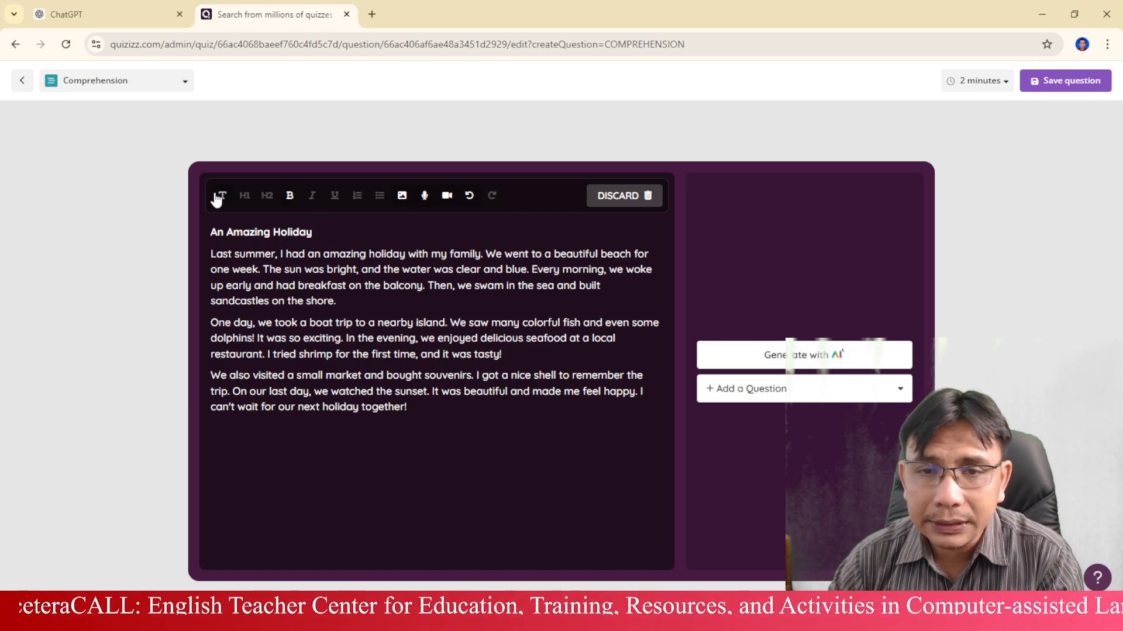
{"action": "left_click", "coordinate": [262, 277]}
{"action": "left_click", "coordinate": [279, 233]}
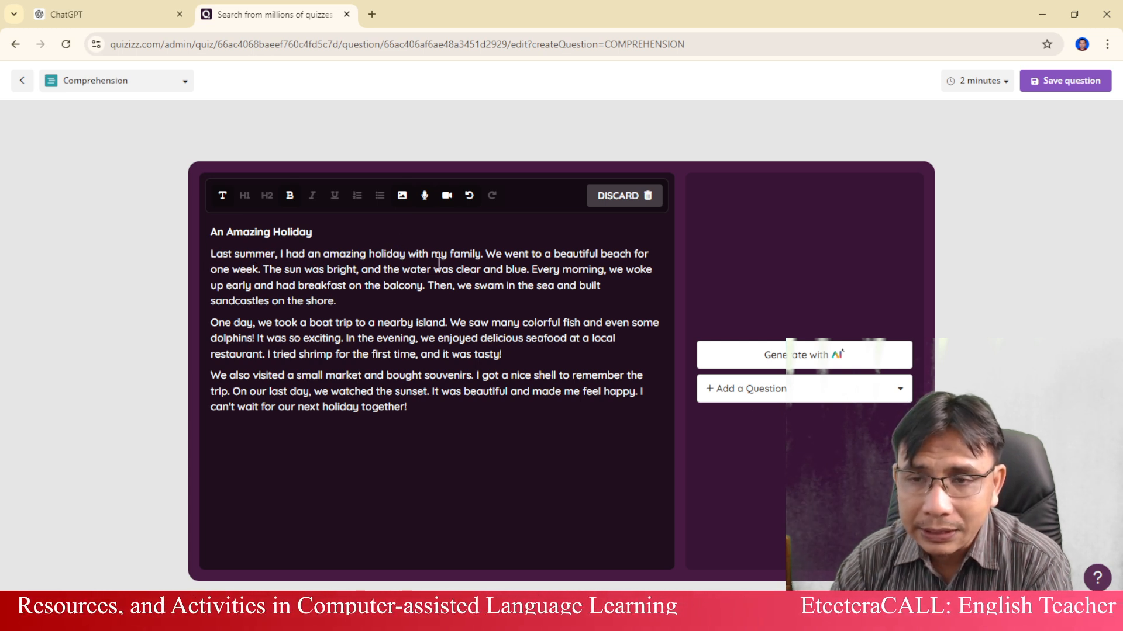
Step: Add a Multiple Choice question to the passage with the text "When did the author go on a holiday?"
{"action": "left_click", "coordinate": [745, 397]}
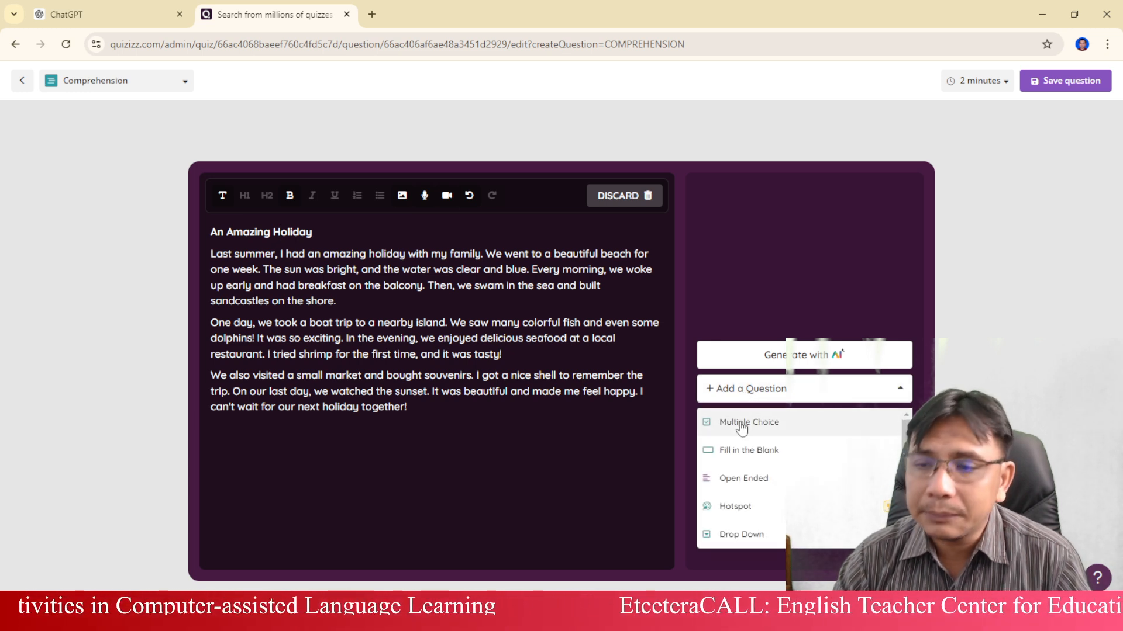
{"action": "left_click", "coordinate": [742, 425]}
{"action": "left_click", "coordinate": [413, 211]}
{"action": "type", "text": "When do"}
{"action": "key", "text": "BackSpace"}
{"action": "type", "text": "id the q"}
{"action": "type", "text": "uthor "}
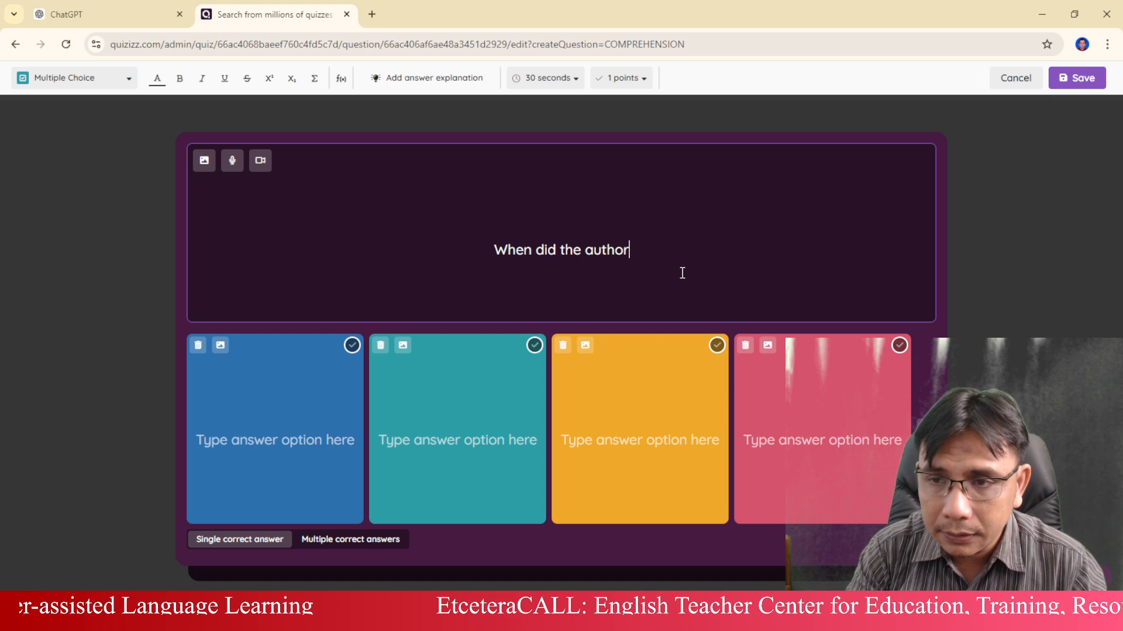
{"action": "type", "text": "go"}
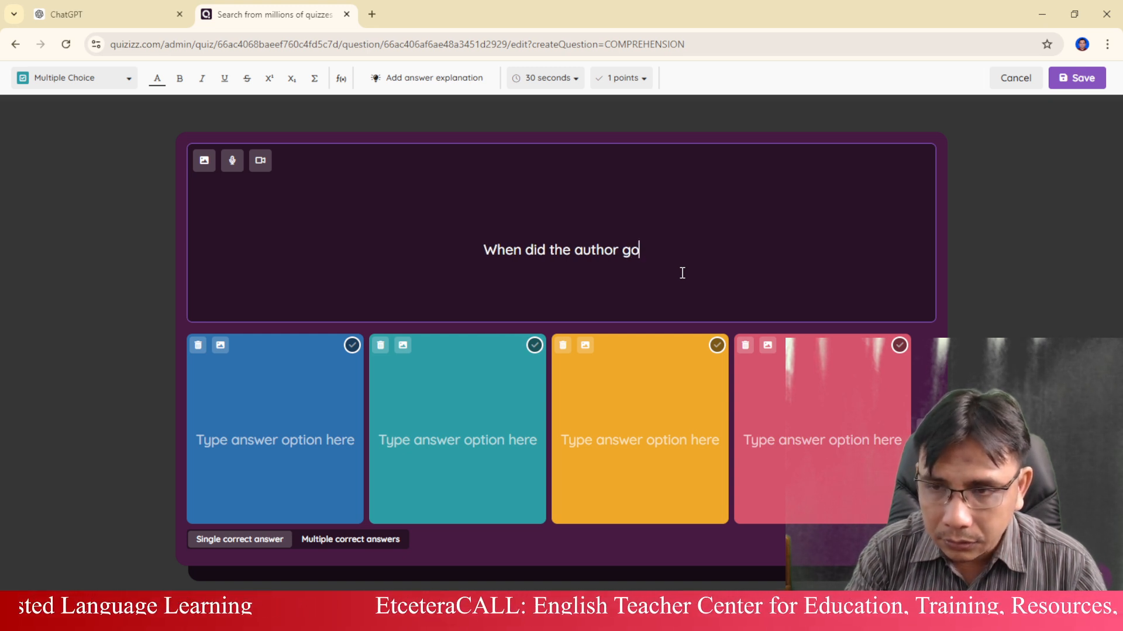
{"action": "type", "text": " on a h"}
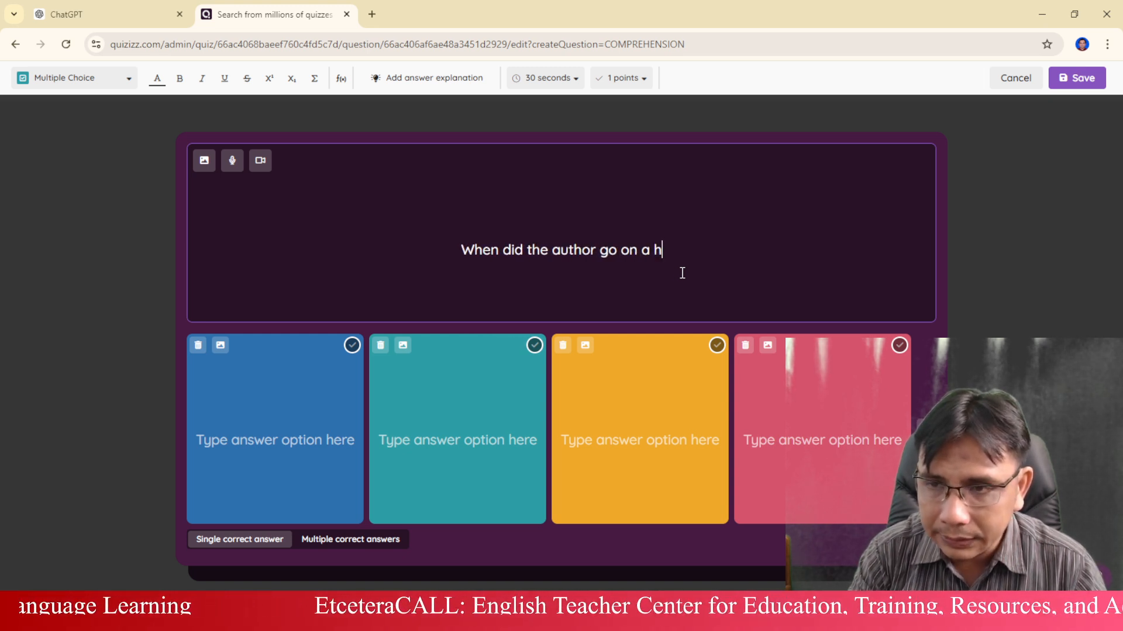
{"action": "type", "text": "oliday"}
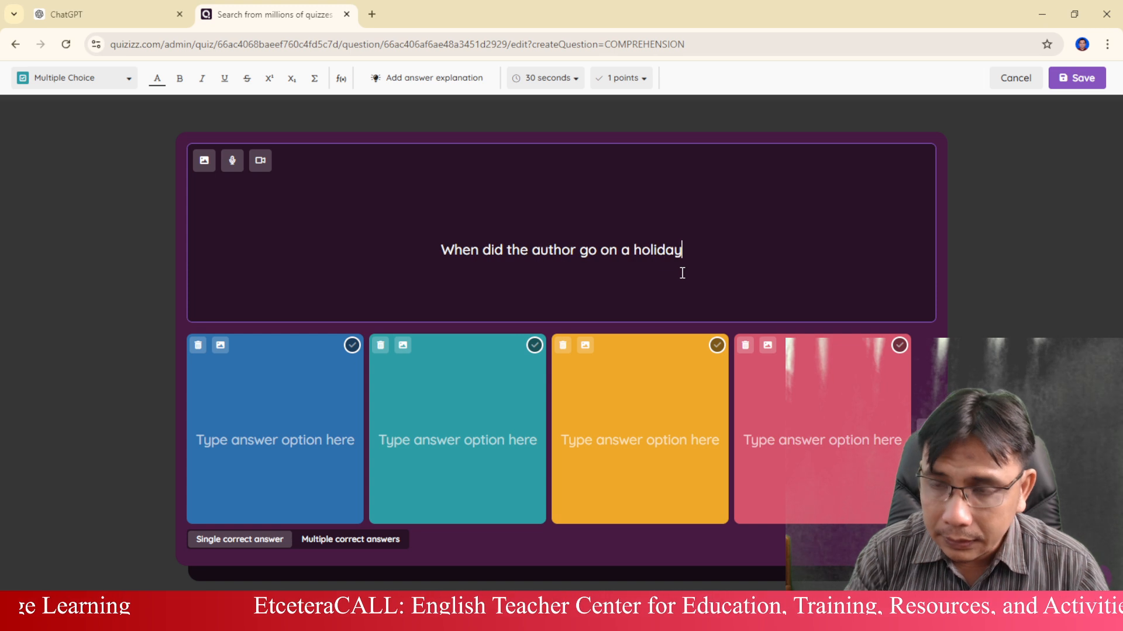
{"action": "type", "text": "?"}
Step: Fill the four answer options with Summer, Winter, Autumn and Spring, in that order
{"action": "left_click", "coordinate": [272, 409]}
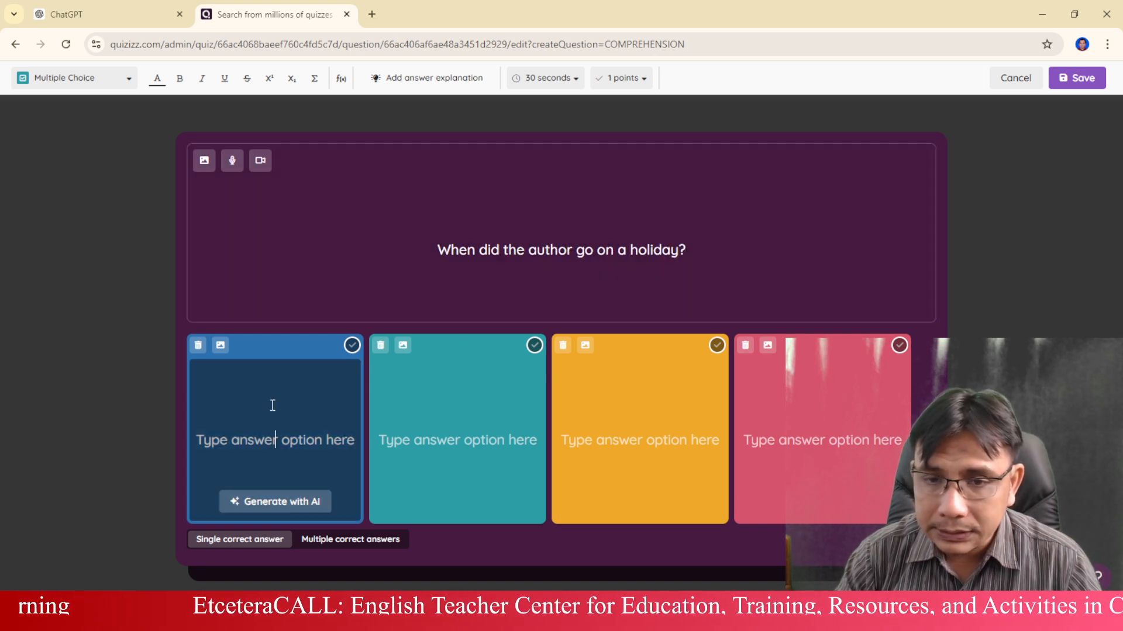
{"action": "type", "text": "Summer"}
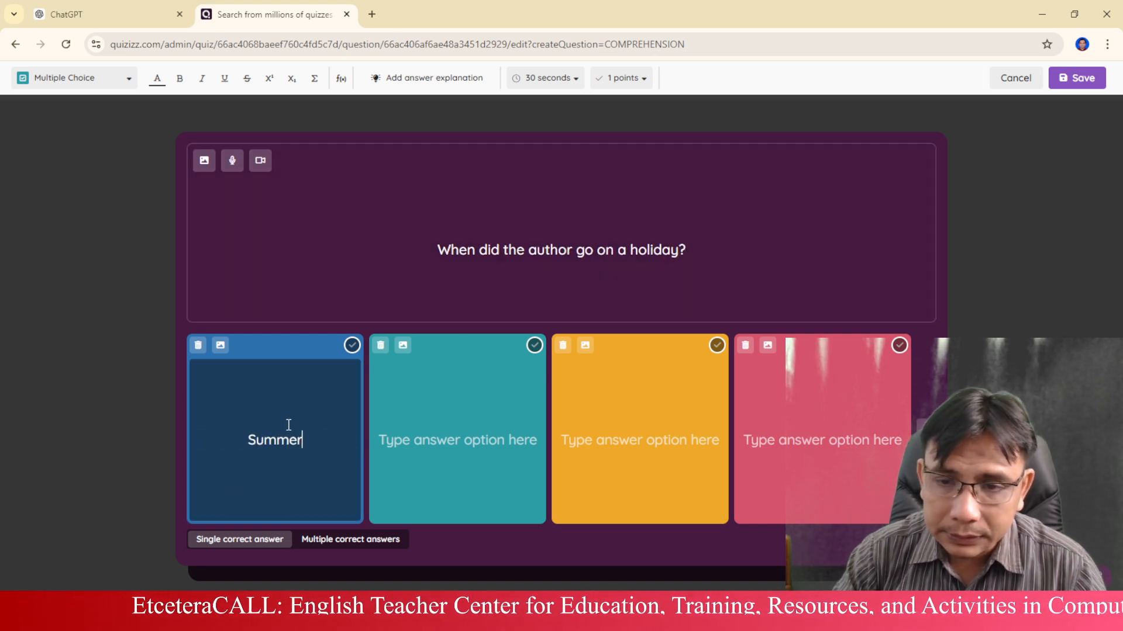
{"action": "left_click", "coordinate": [438, 436]}
{"action": "type", "text": "Winter"}
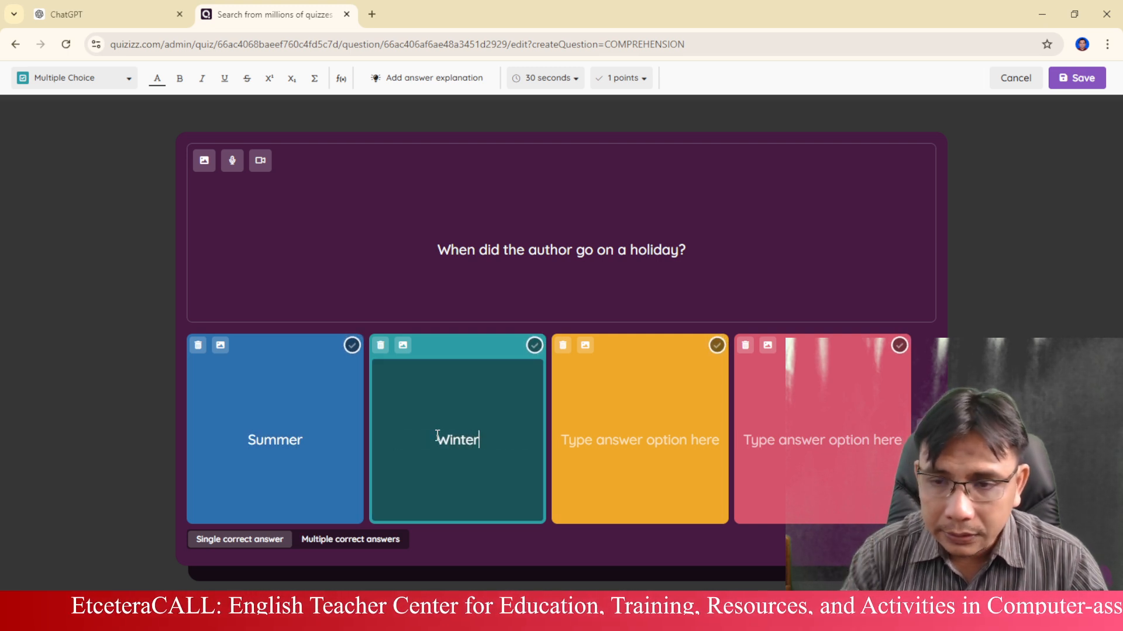
{"action": "left_click", "coordinate": [615, 466]}
{"action": "type", "text": "Autiu"}
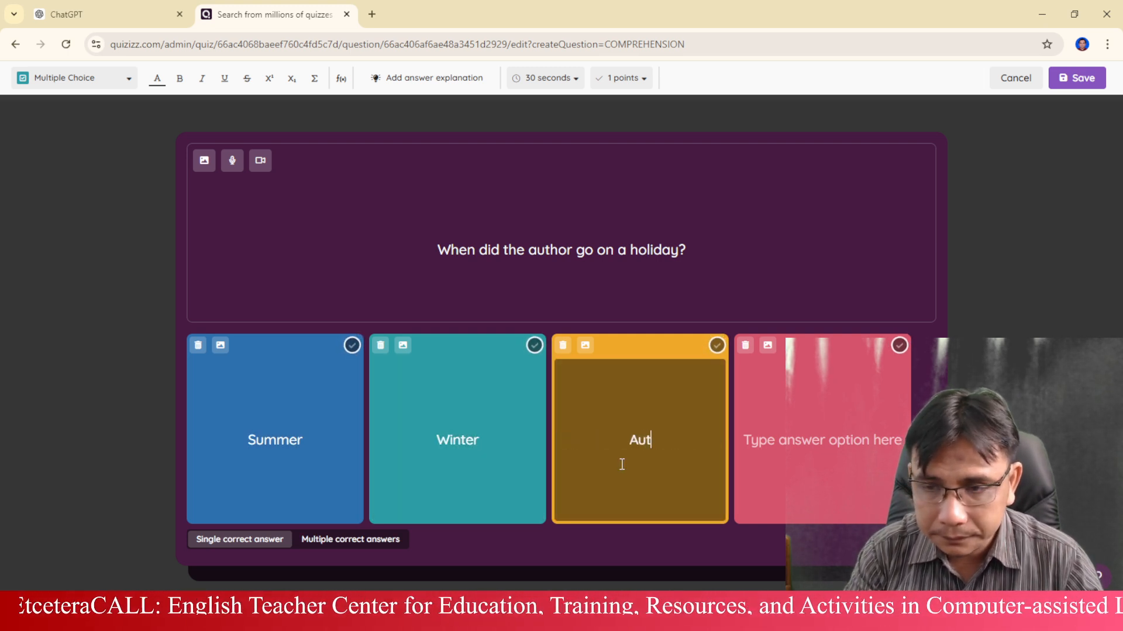
{"action": "key", "text": "BackSpace"}
{"action": "key", "text": "BackSpace"}
{"action": "type", "text": "um"}
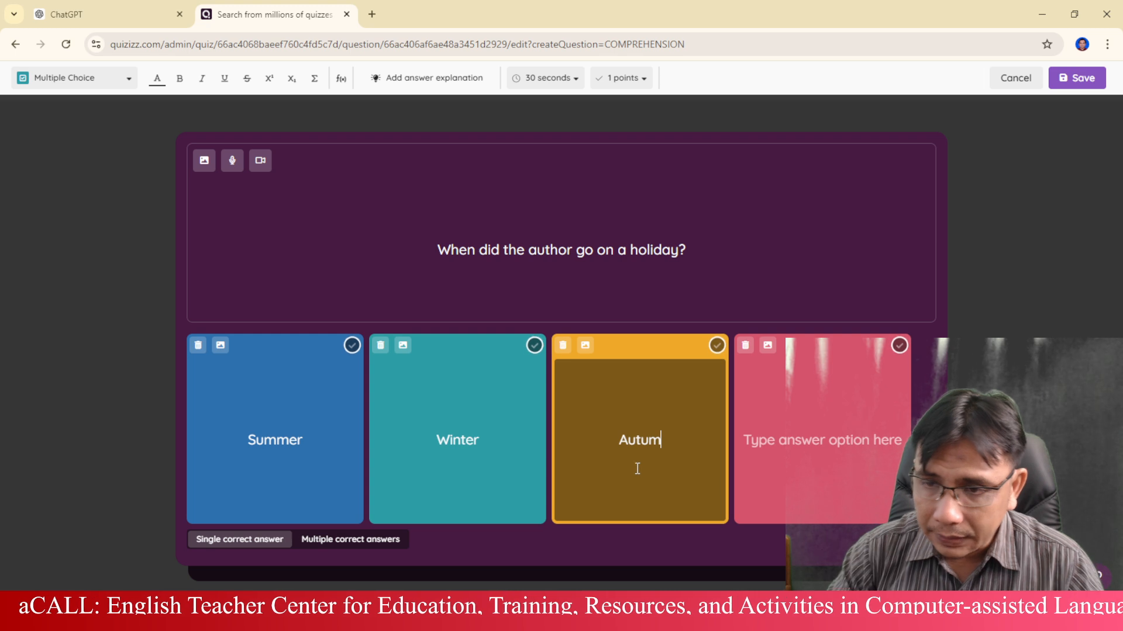
{"action": "type", "text": "n"}
{"action": "left_click", "coordinate": [805, 459]}
{"action": "type", "text": "Spring"}
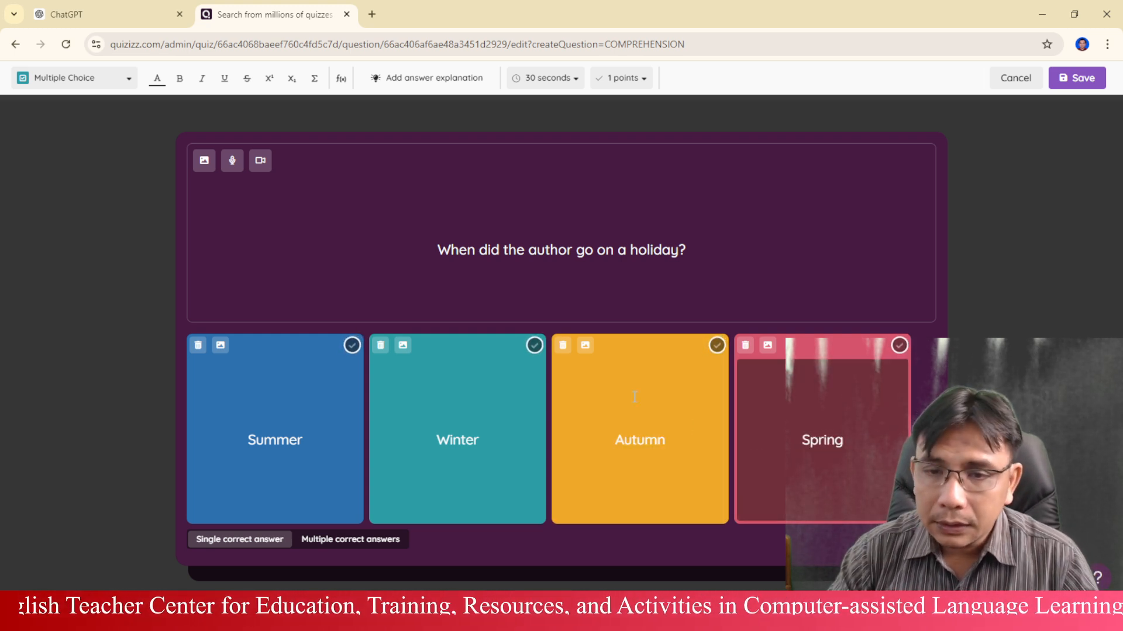
Step: Mark Summer as the correct answer and save the holiday question
{"action": "left_click", "coordinate": [352, 346]}
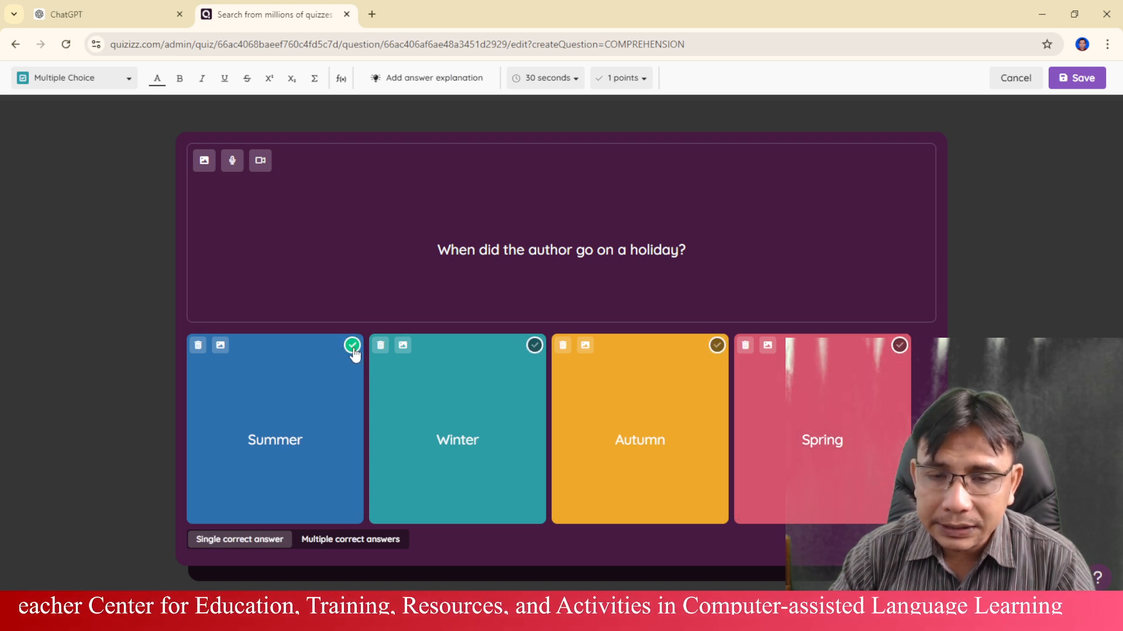
{"action": "left_click", "coordinate": [1059, 81]}
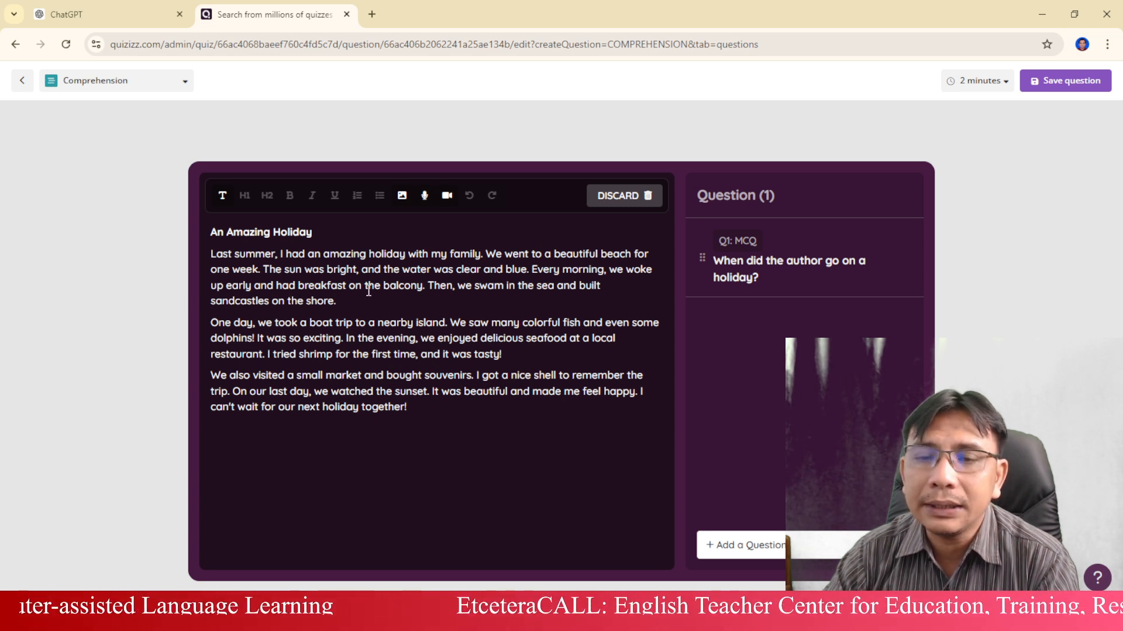
Step: Copy "the balcony" from the passage's first paragraph and add a second Multiple Choice question
{"action": "left_click_drag", "start_coordinate": [365, 285], "coordinate": [423, 290]}
{"action": "key", "text": "ctrl+c"}
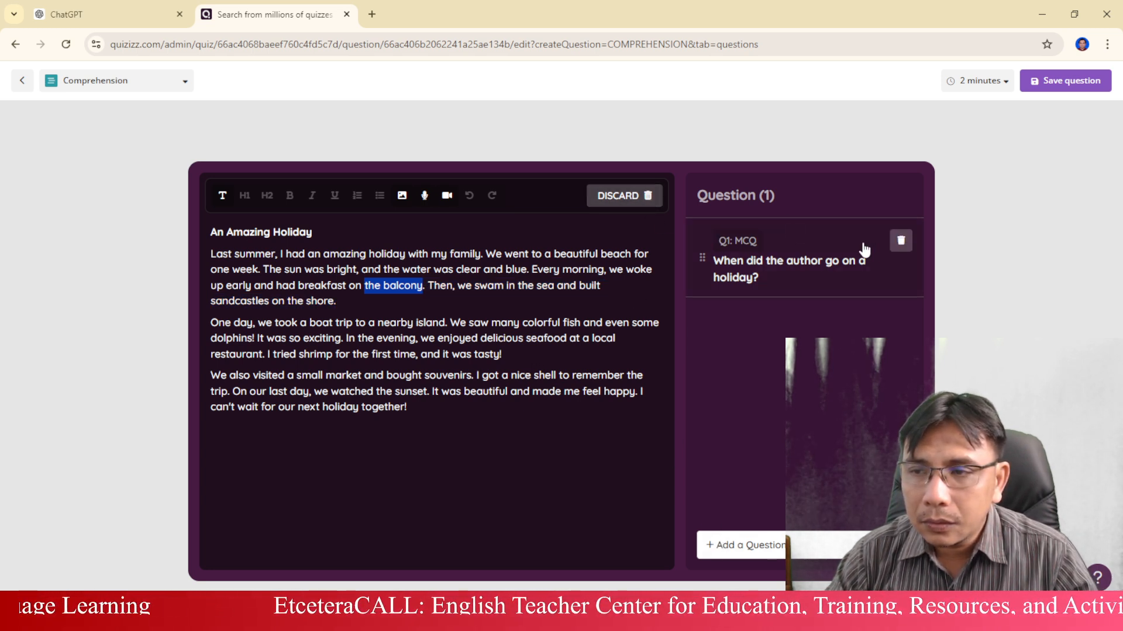
{"action": "left_click", "coordinate": [755, 545]}
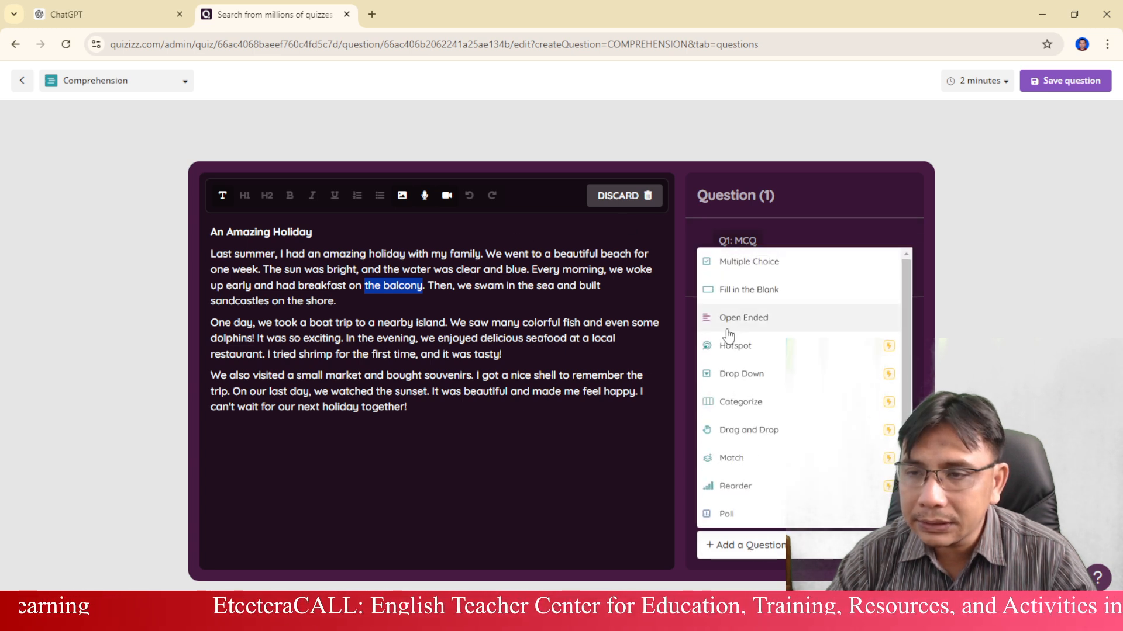
{"action": "left_click", "coordinate": [749, 263]}
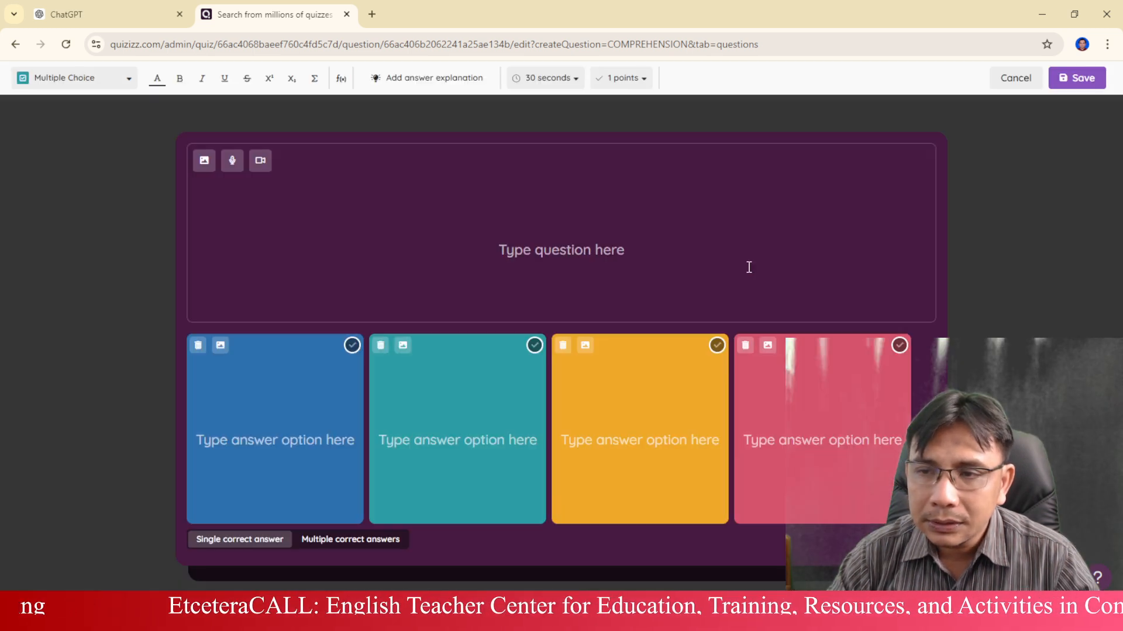
Step: Enter "Where did the author have breakfast everyday?" as the second question's text
{"action": "left_click", "coordinate": [536, 248]}
{"action": "type", "text": "Where"}
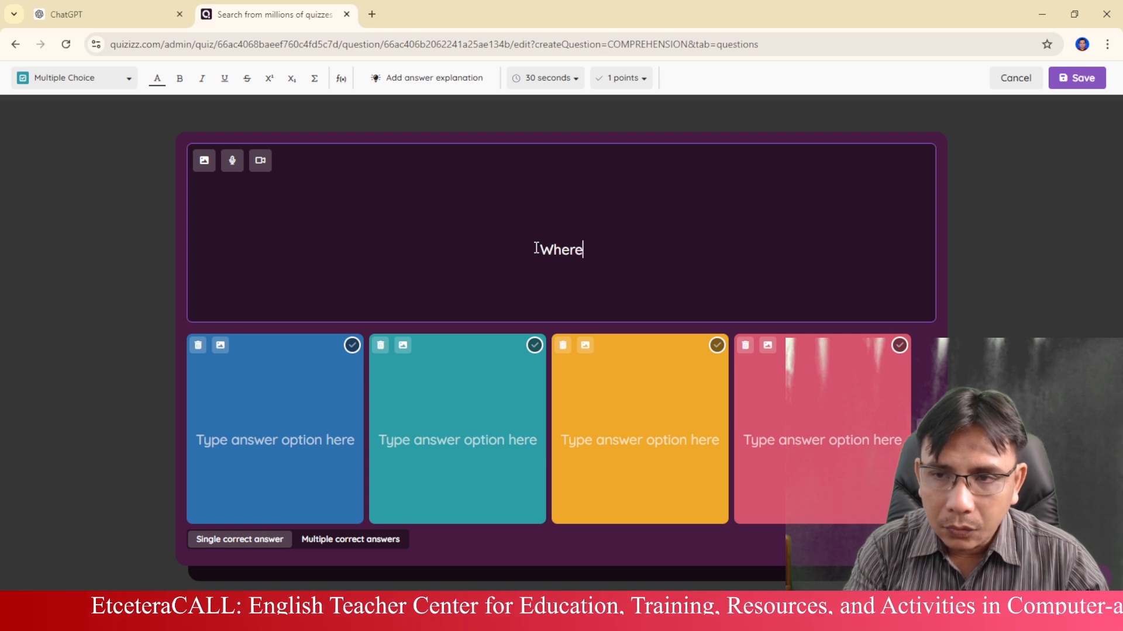
{"action": "type", "text": " do"}
{"action": "key", "text": "BackSpace"}
{"action": "type", "text": "id "}
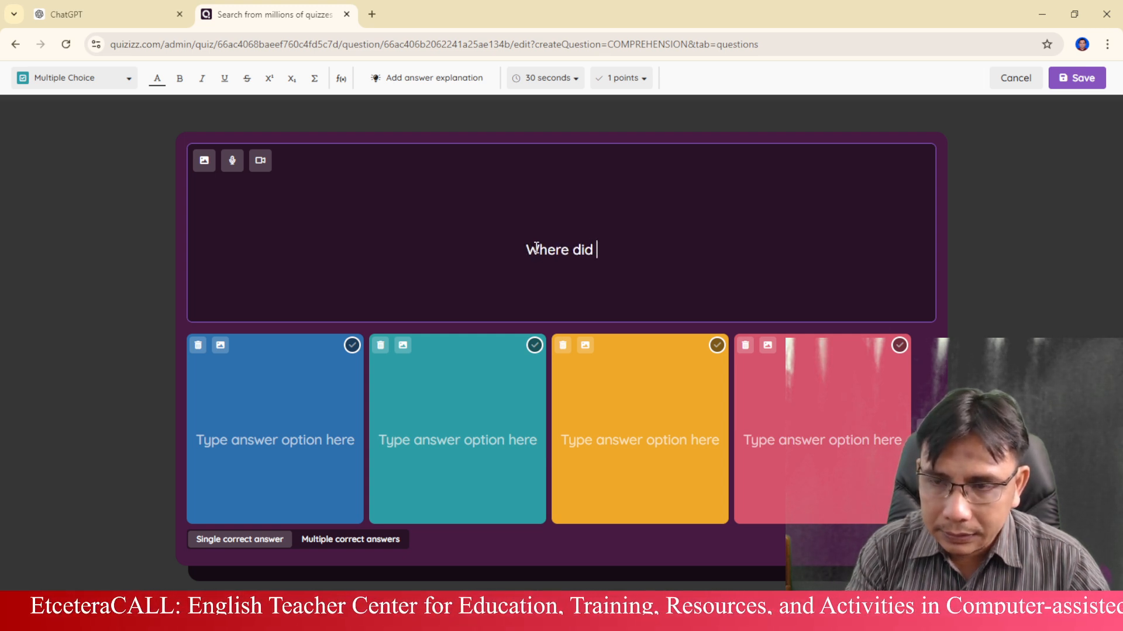
{"action": "type", "text": "teh au"}
{"action": "key", "text": "BackSpace"}
{"action": "key", "text": "BackSpace"}
{"action": "key", "text": "BackSpace"}
{"action": "key", "text": "BackSpace"}
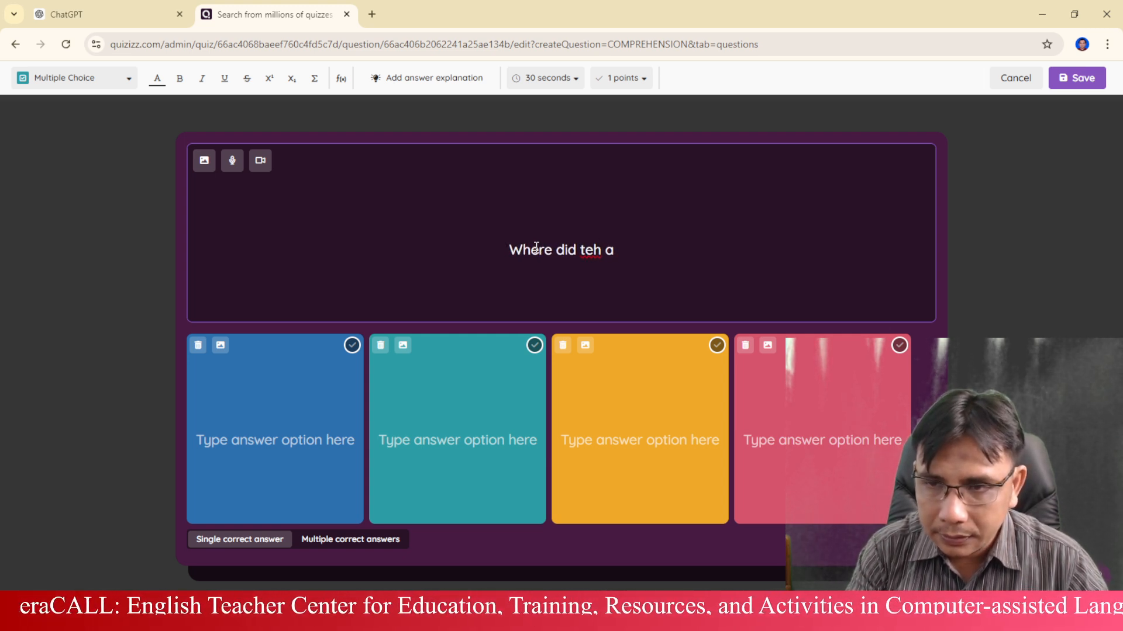
{"action": "key", "text": "BackSpace"}
{"action": "type", "text": "he a"}
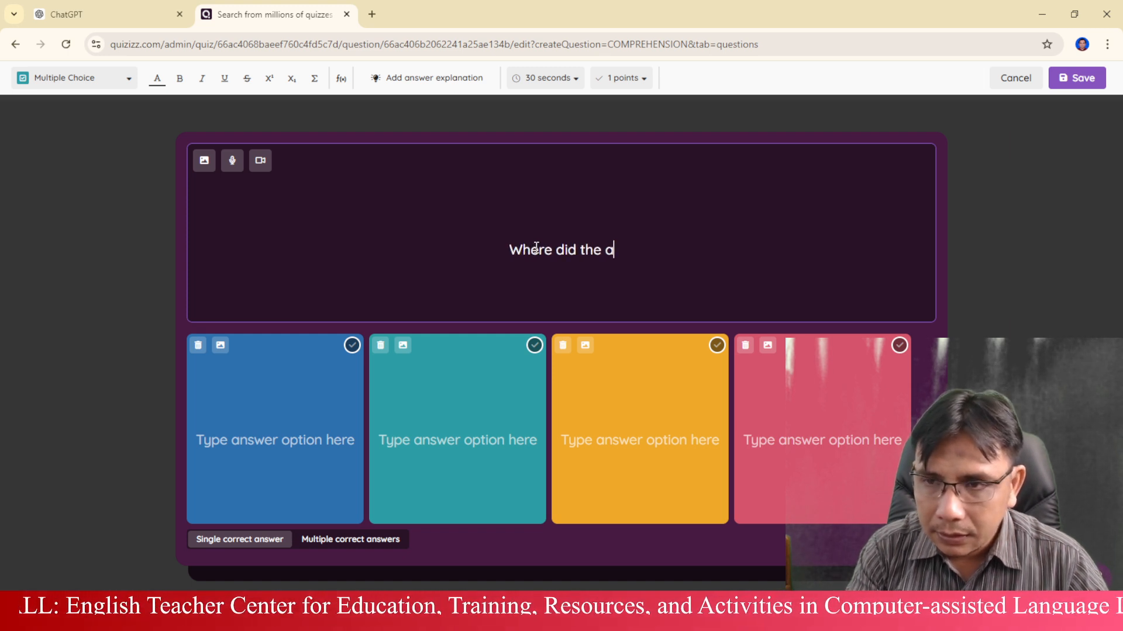
{"action": "type", "text": "uthor "}
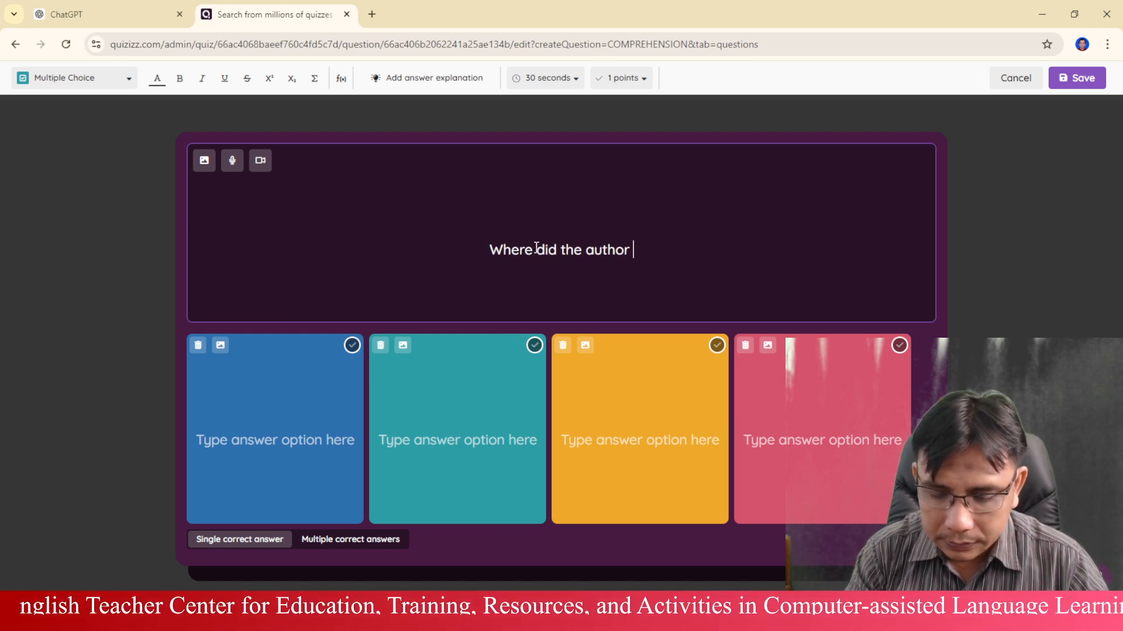
{"action": "type", "text": "have breakfast everyday?"}
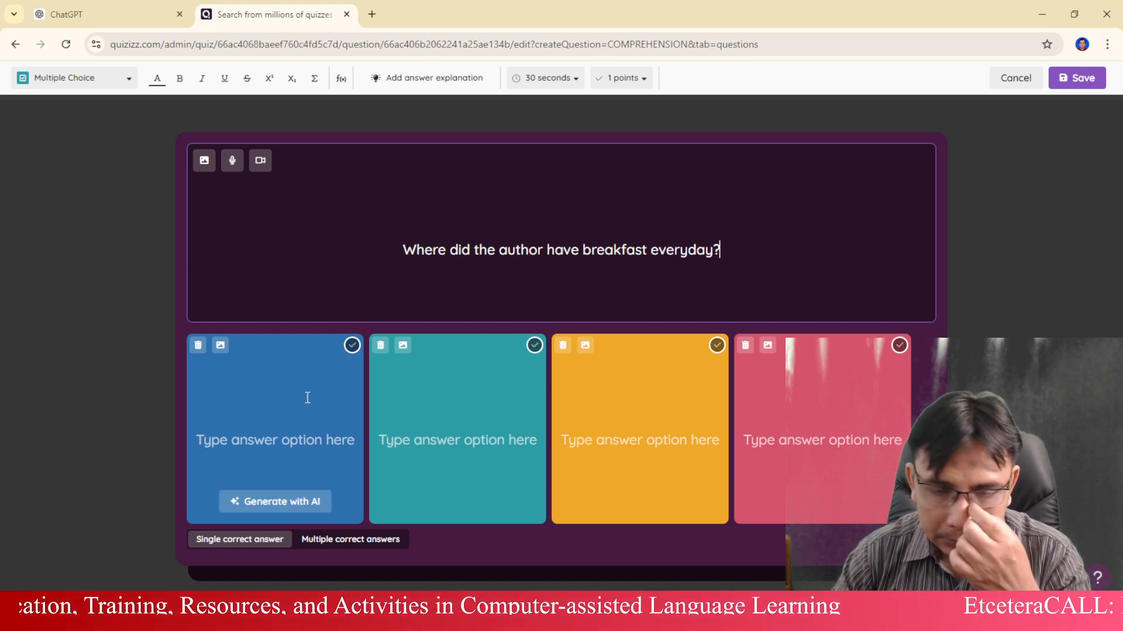
Step: Fill the breakfast question's first two answer options with "in the kitchen" and "in the balcony"
{"action": "left_click", "coordinate": [295, 414]}
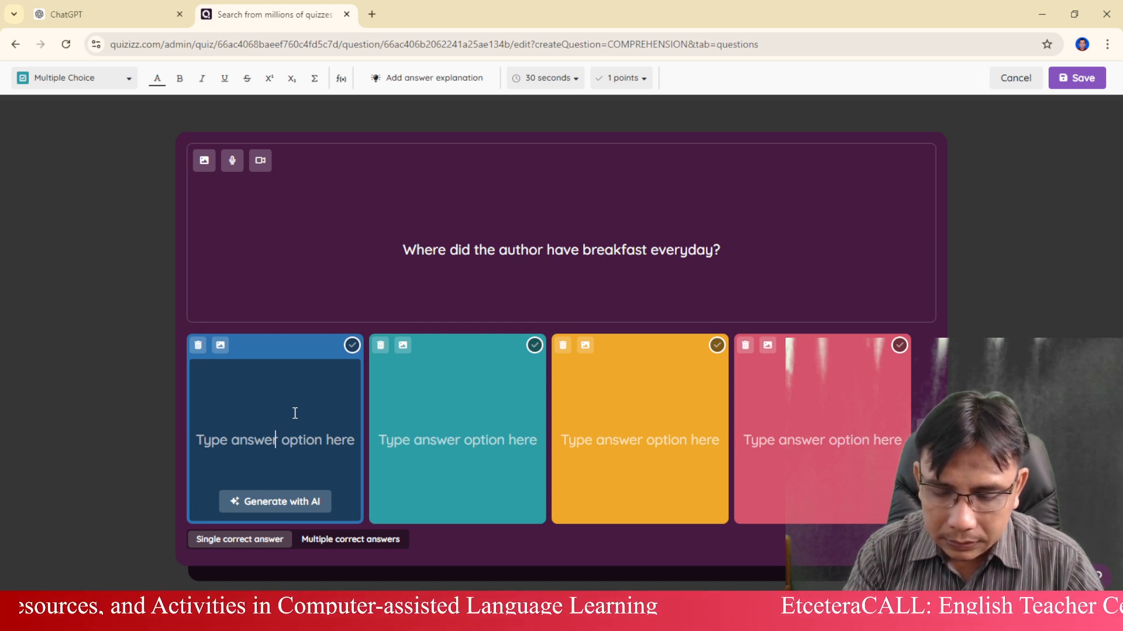
{"action": "type", "text": "in "}
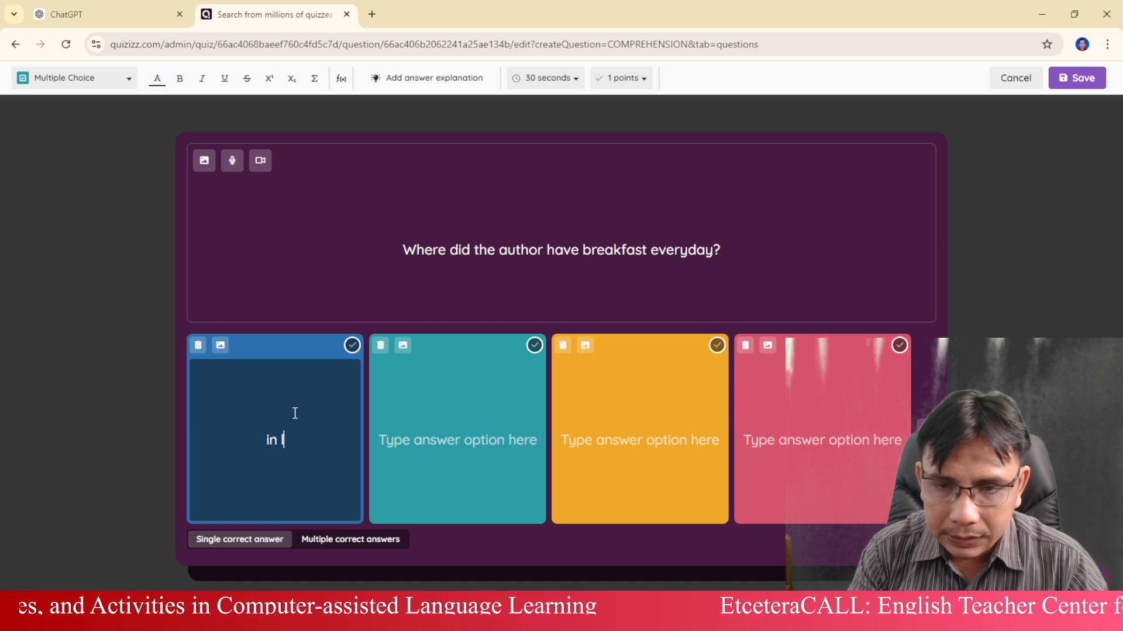
{"action": "type", "text": "the k"}
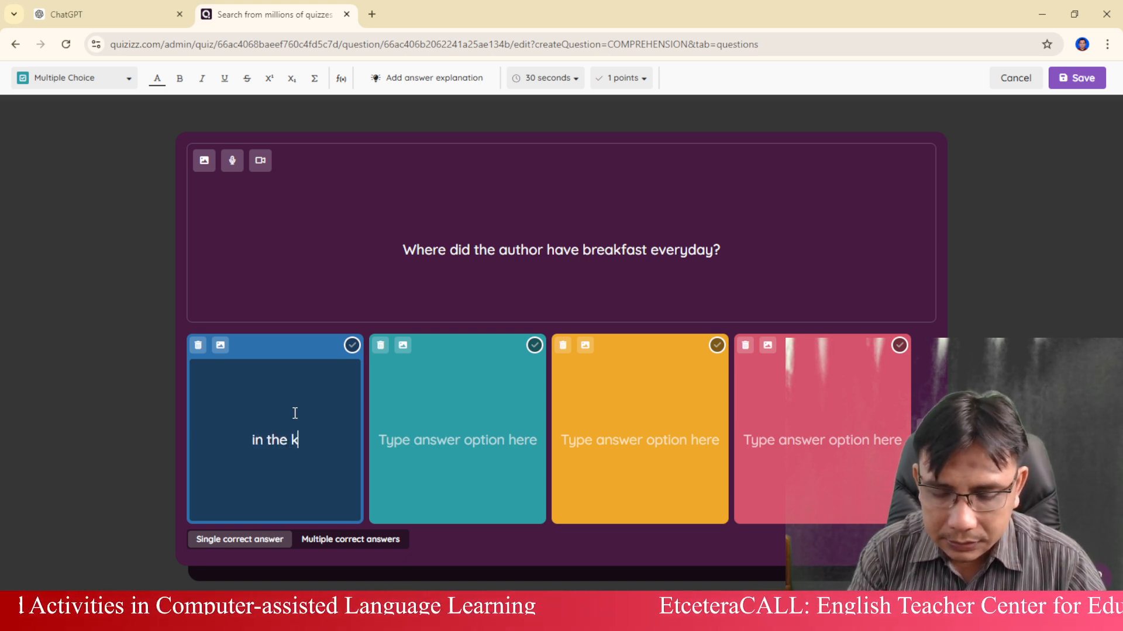
{"action": "type", "text": "itchen"}
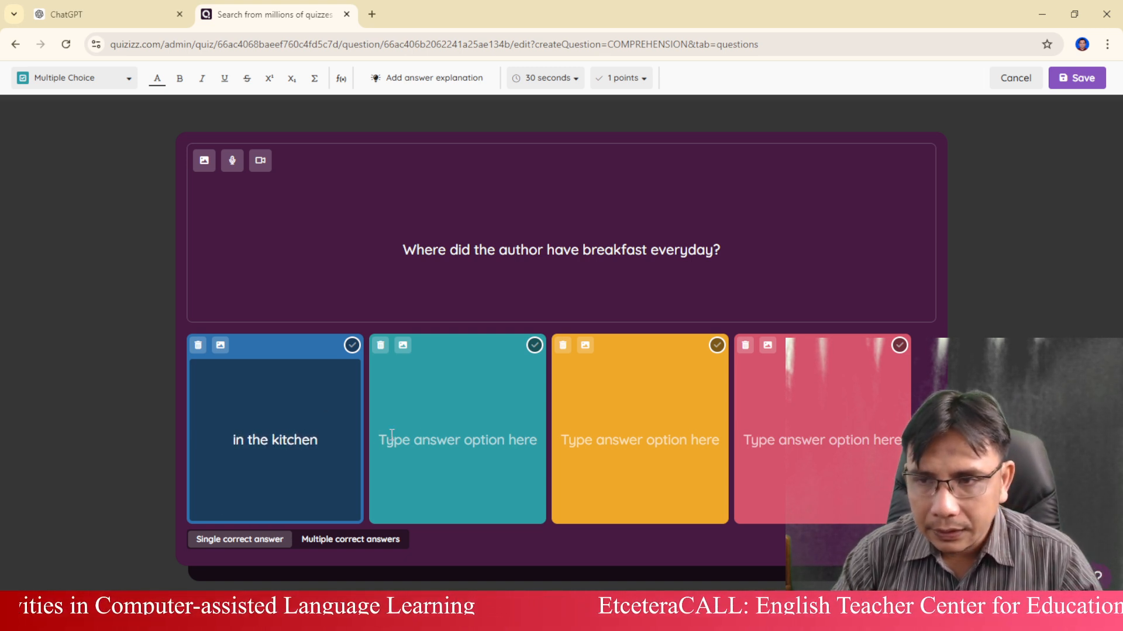
{"action": "left_click", "coordinate": [476, 424]}
{"action": "key", "text": "ctrl+v"}
{"action": "key", "text": "Home"}
{"action": "type", "text": "in"}
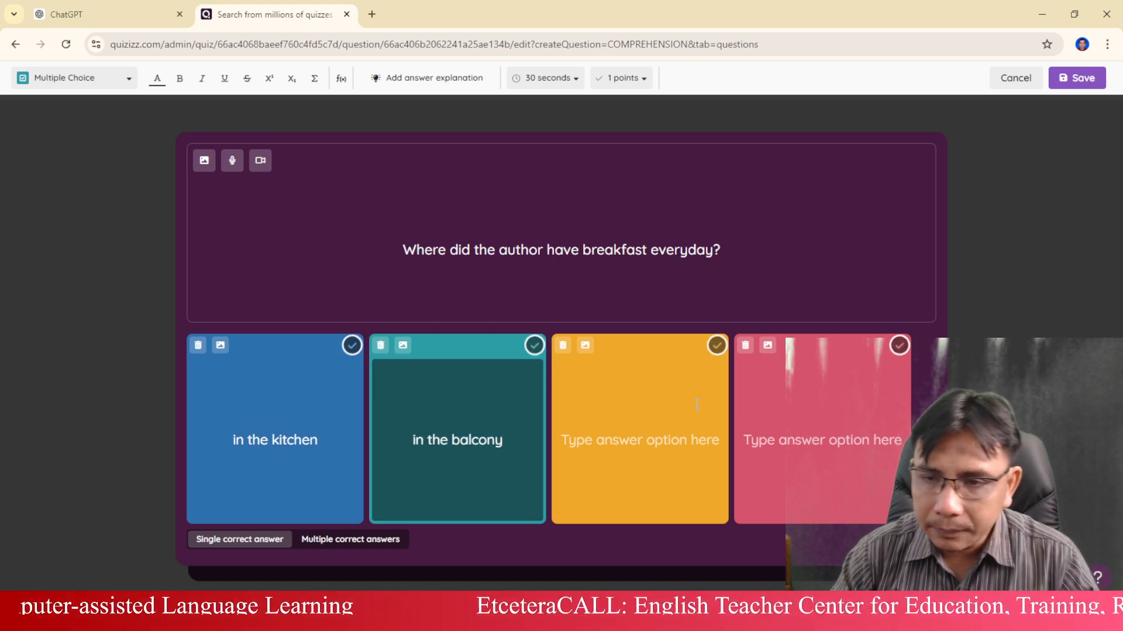
Step: Enter "outside" as the third answer option and "at the beach" as the fourth
{"action": "left_click", "coordinate": [616, 448]}
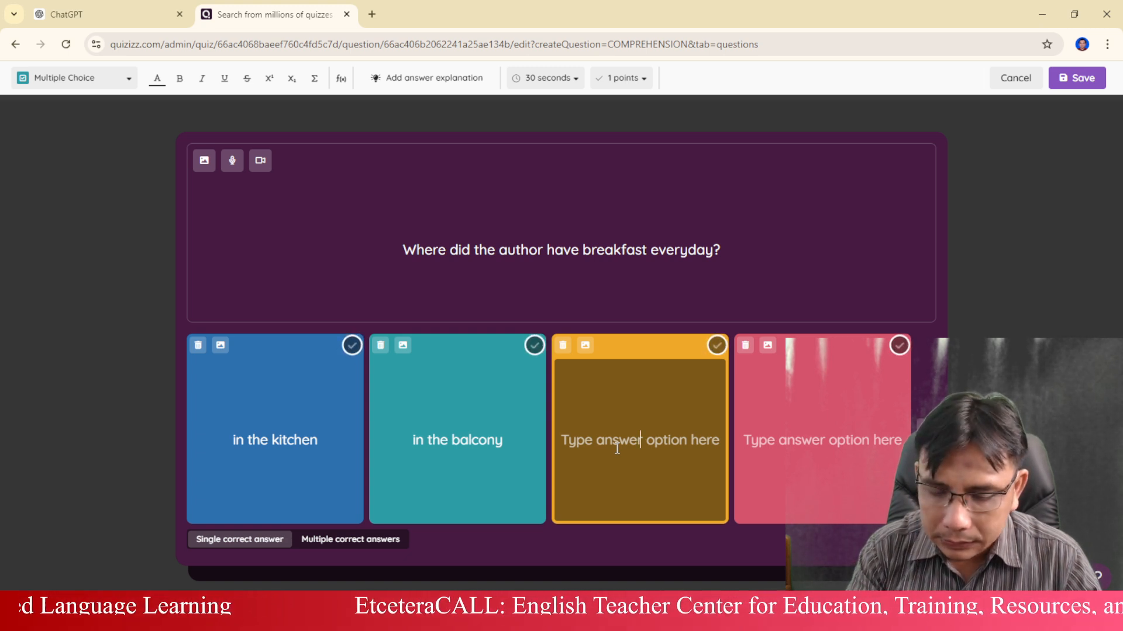
{"action": "type", "text": "outside"}
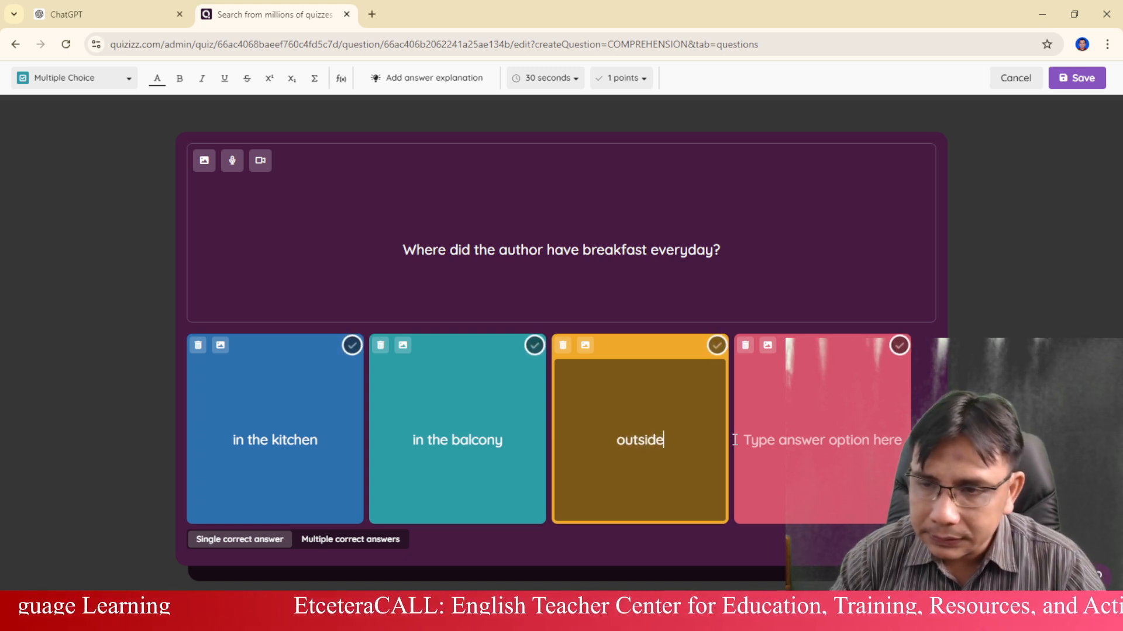
{"action": "left_click", "coordinate": [789, 447]}
{"action": "type", "text": "at the "}
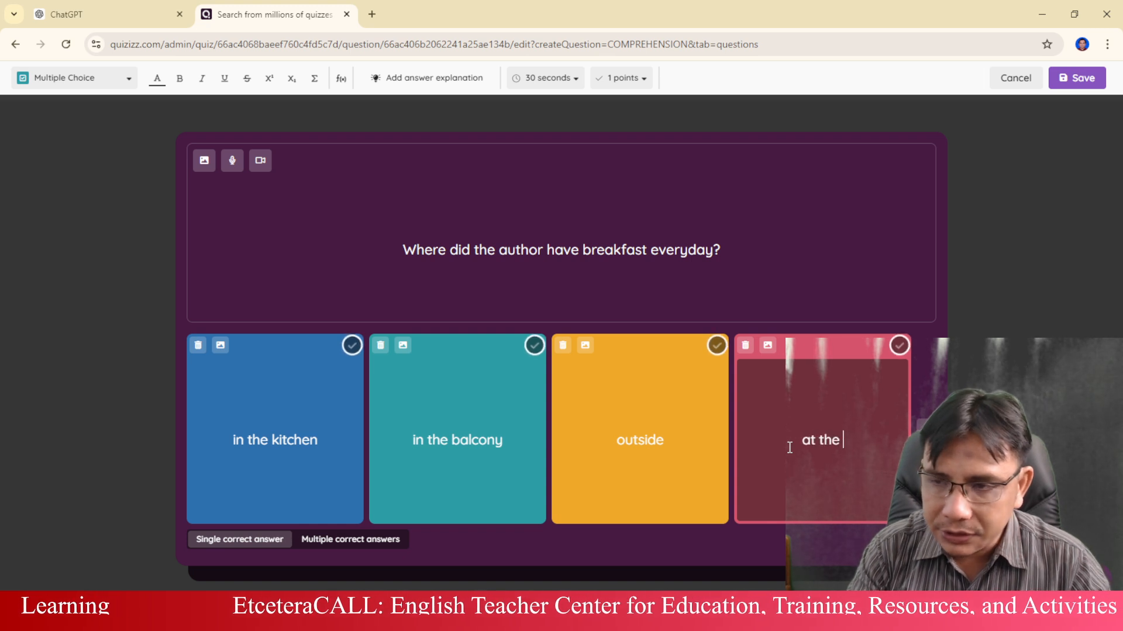
{"action": "type", "text": "bedch"}
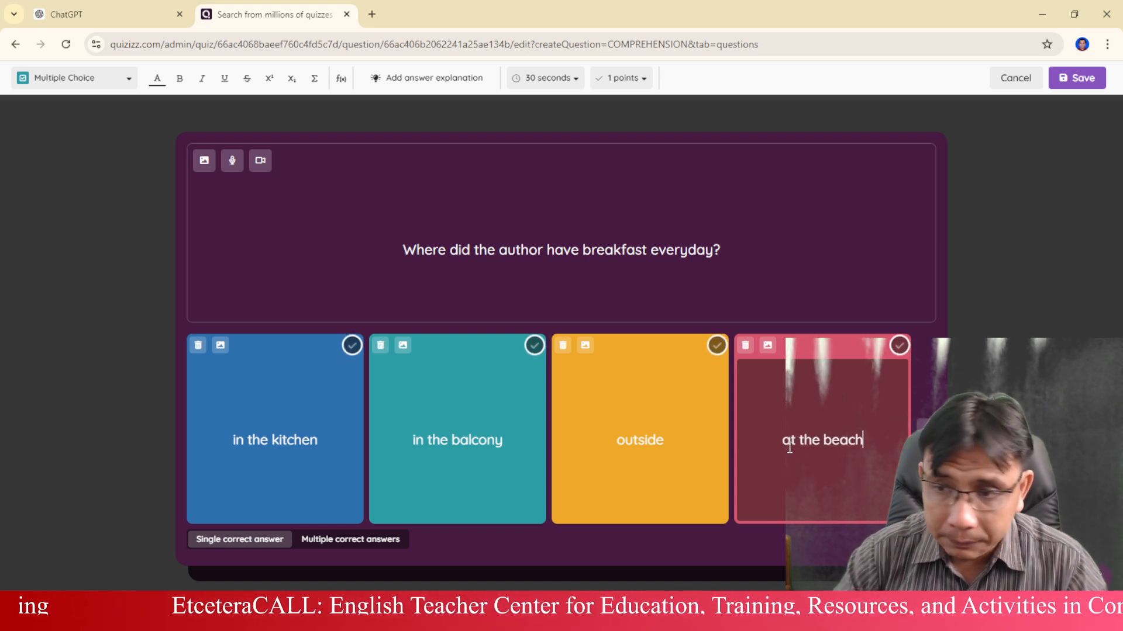
Step: Mark "in the balcony" as the correct answer and save the breakfast question
{"action": "left_click", "coordinate": [536, 346]}
{"action": "left_click", "coordinate": [535, 346]}
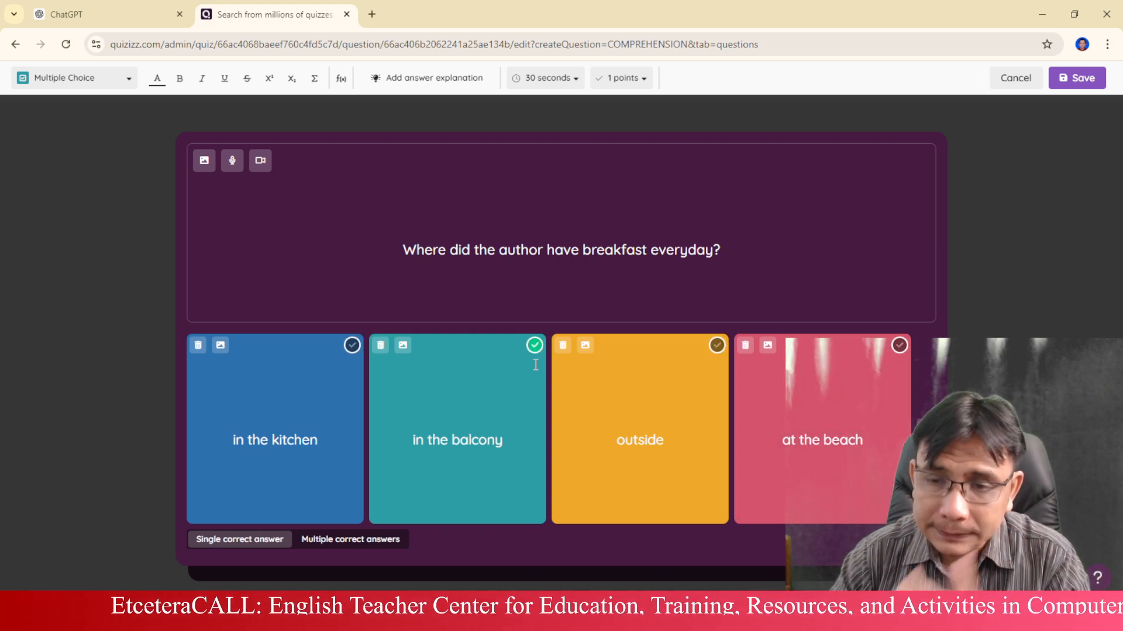
{"action": "left_click", "coordinate": [1077, 78]}
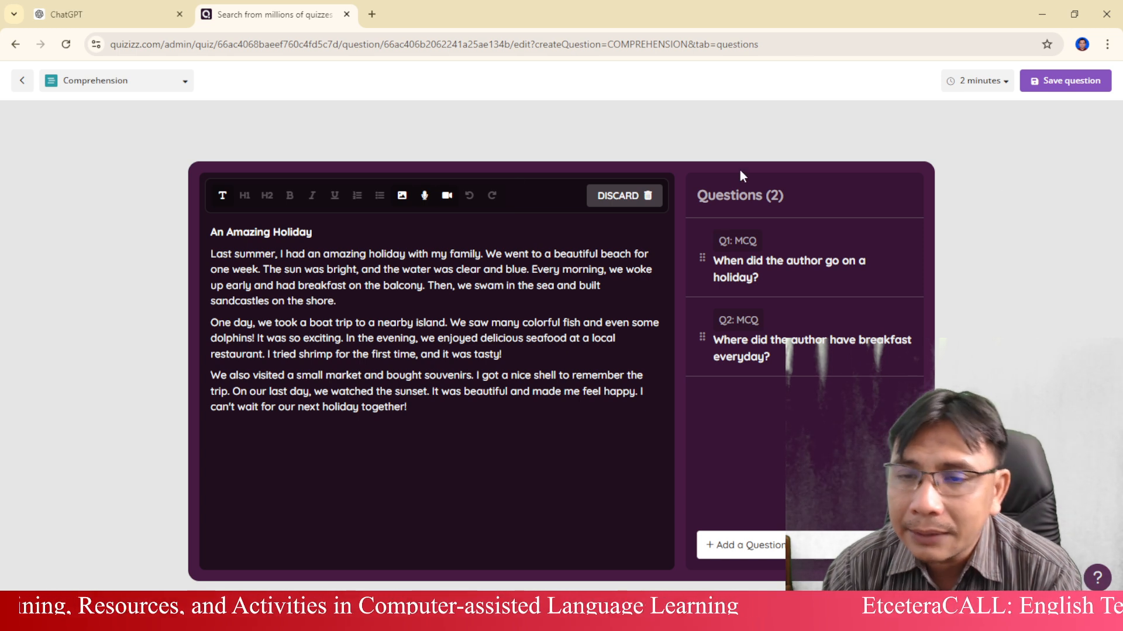
Step: Copy "clear and blue" from the passage's first paragraph and add a third question of the Multiple Choice type
{"action": "left_click_drag", "start_coordinate": [456, 270], "coordinate": [526, 272]}
{"action": "key", "text": "ctrl+c"}
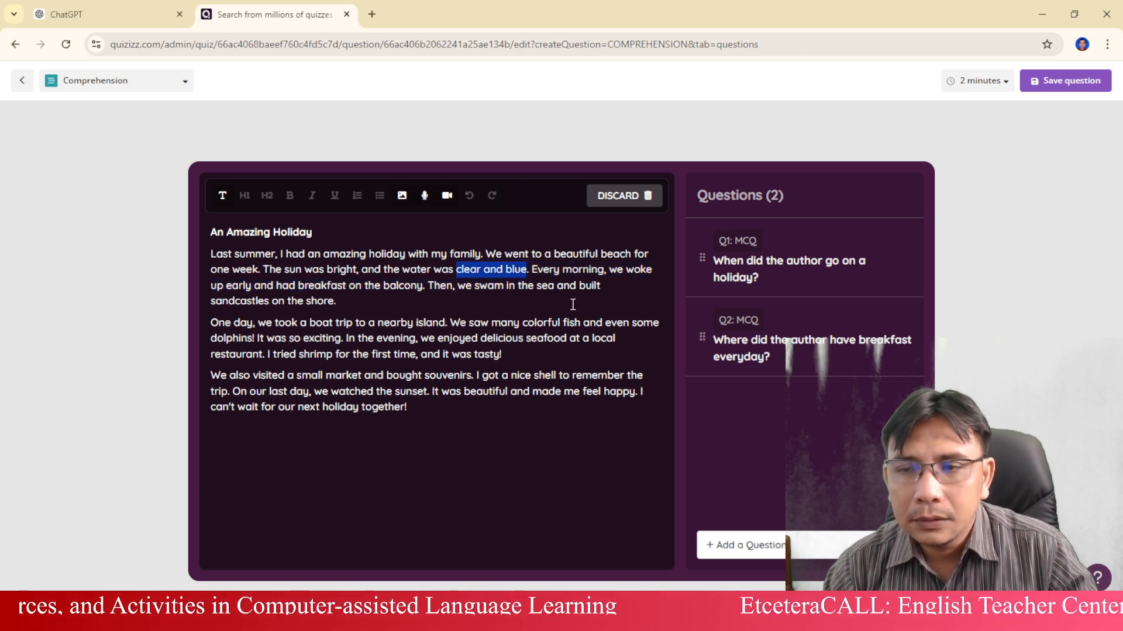
{"action": "left_click", "coordinate": [747, 546]}
{"action": "left_click", "coordinate": [702, 263]}
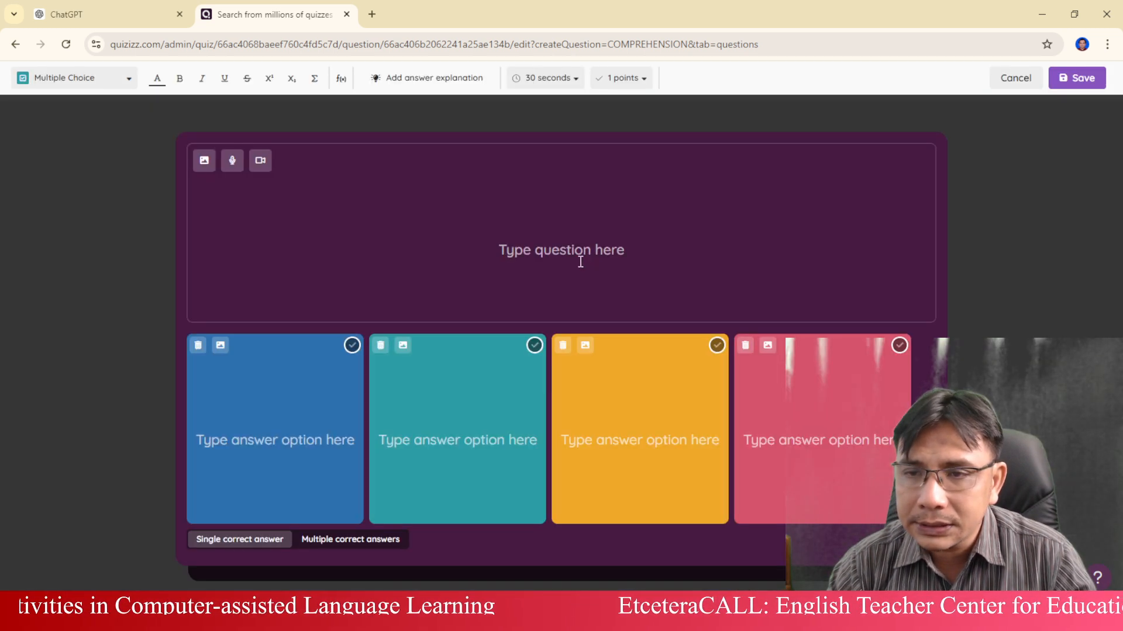
Step: Enter "How was the water at the beach?" as the third question's text
{"action": "type", "text": "How w"}
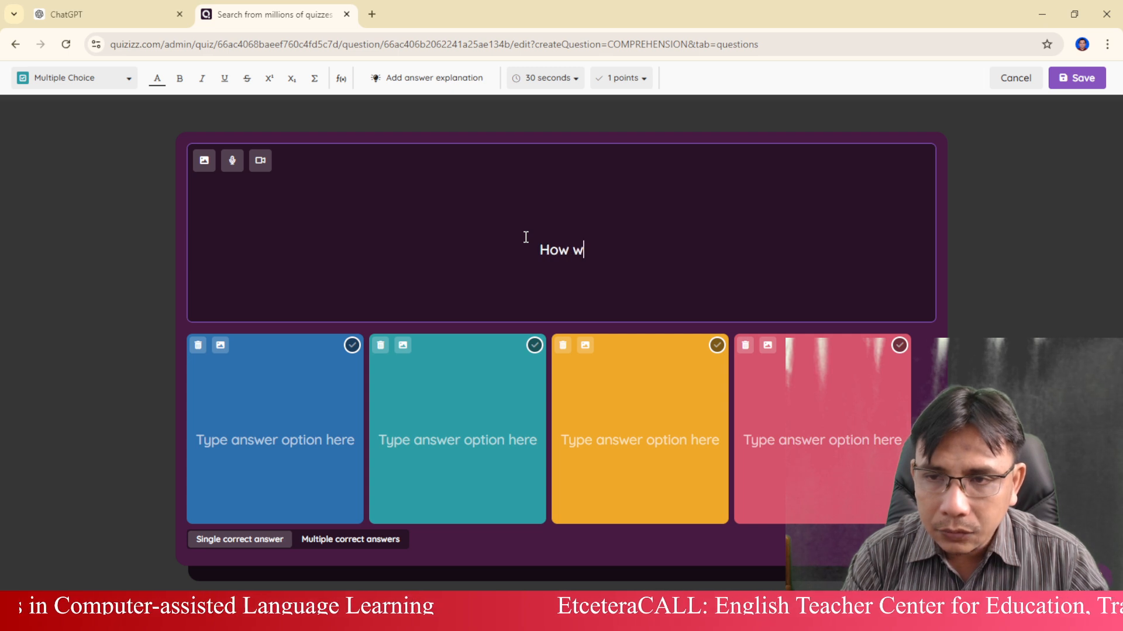
{"action": "type", "text": "as the water "}
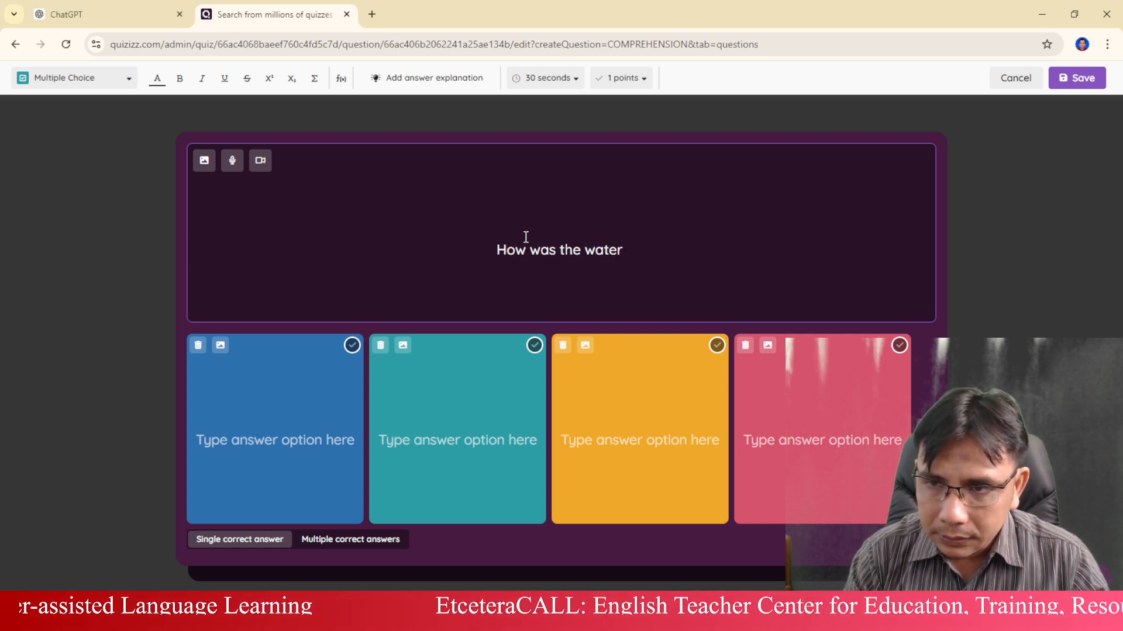
{"action": "type", "text": "at"}
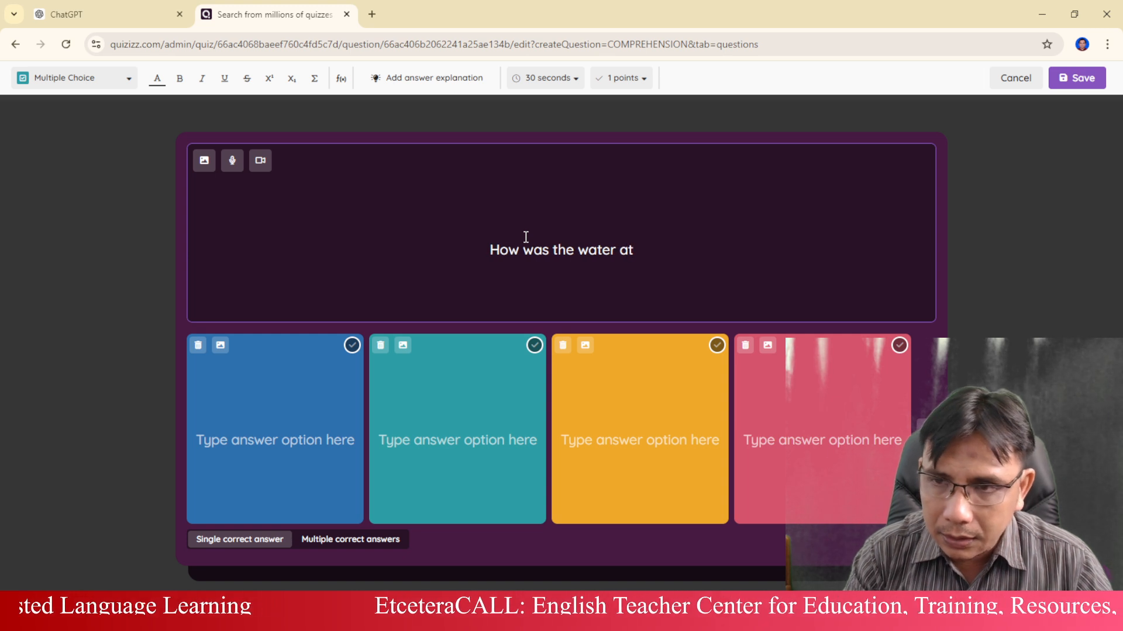
{"action": "type", "text": " the "}
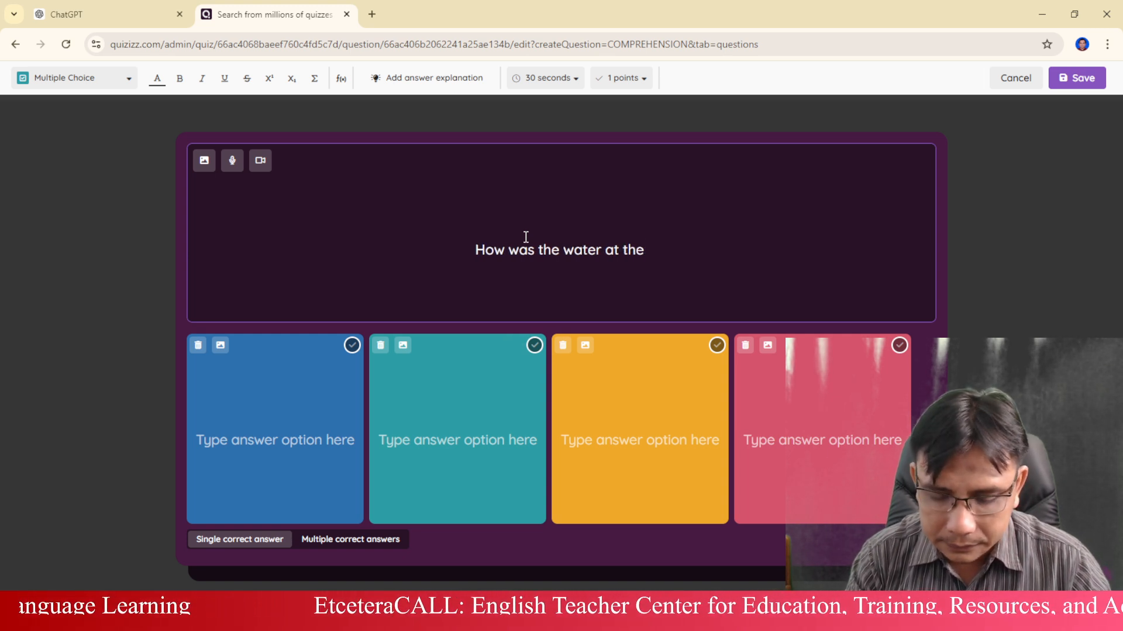
{"action": "type", "text": "beach?"}
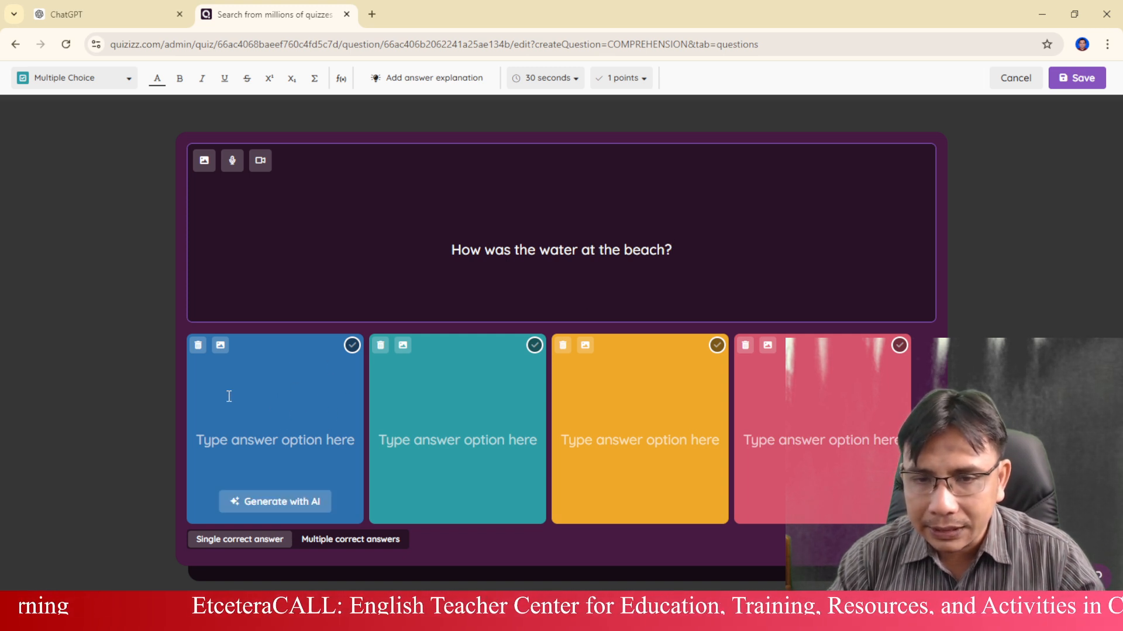
Step: Paste the copied phrase into the first answer option and trim it to "clear"
{"action": "left_click", "coordinate": [275, 402]}
{"action": "key", "text": "ctrl+v"}
{"action": "key", "text": "ctrl+shift+Left"}
{"action": "key", "text": "BackSpace"}
{"action": "key", "text": "BackSpace"}
{"action": "key", "text": "BackSpace"}
{"action": "key", "text": "BackSpace"}
{"action": "key", "text": "BackSpace"}
{"action": "key", "text": "BackSpace"}
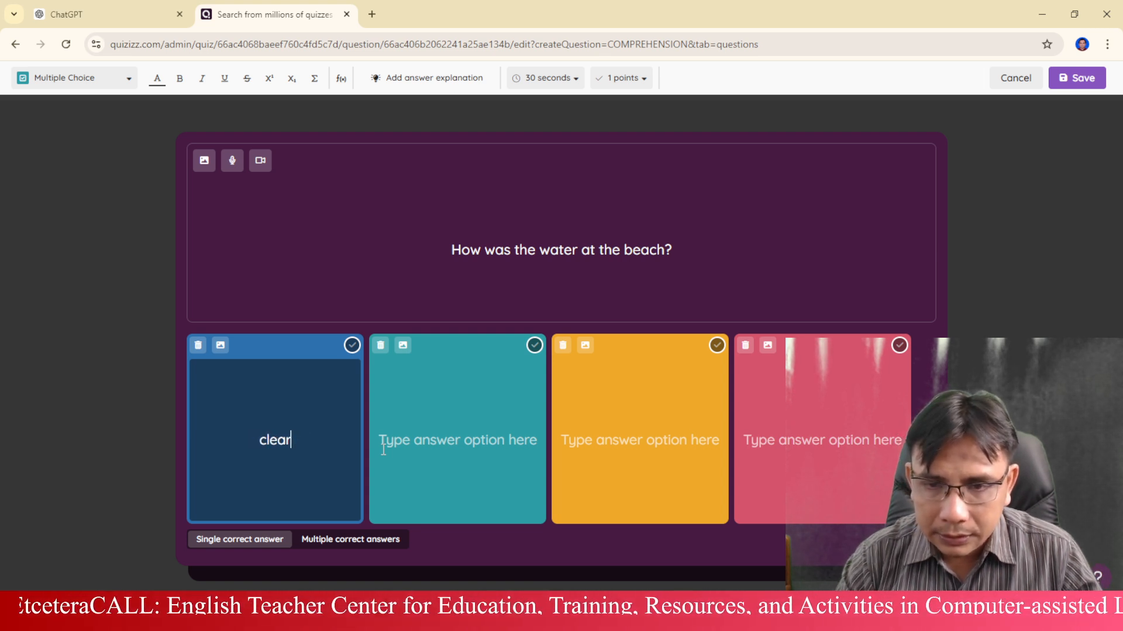
Step: Fill the remaining three answer options with blue, hot and dirty, in that order
{"action": "left_click", "coordinate": [419, 435]}
{"action": "type", "text": "blue"}
{"action": "left_click", "coordinate": [583, 440]}
{"action": "type", "text": "hot"}
{"action": "left_click", "coordinate": [778, 444]}
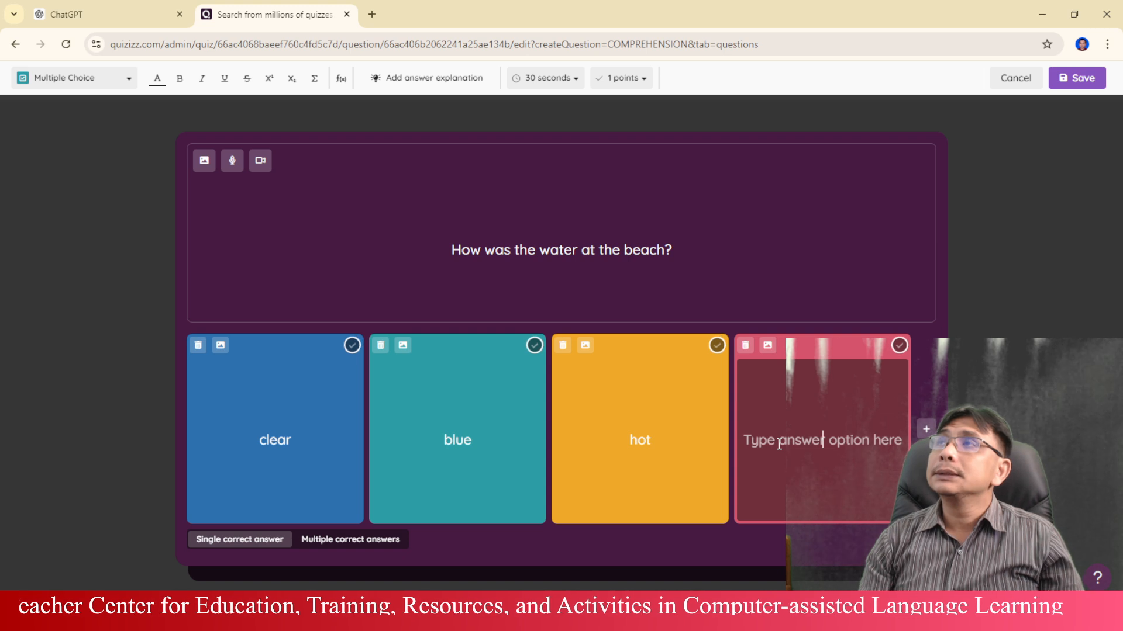
{"action": "type", "text": "dirty"}
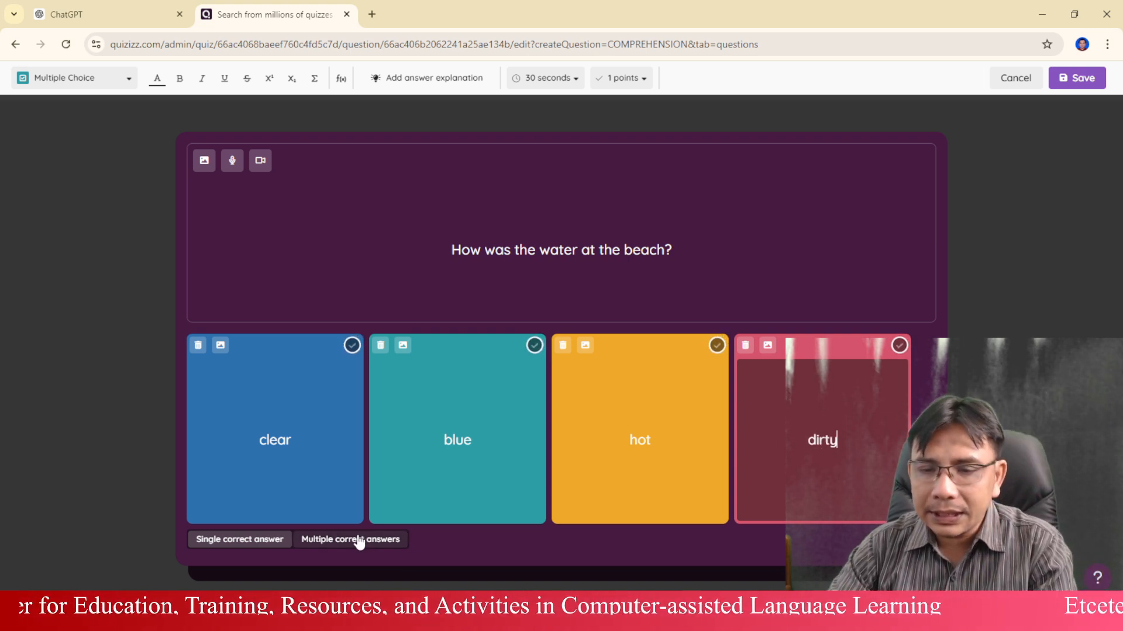
Step: Allow multiple correct answers, mark "clear" and "blue" as correct, and save the water question
{"action": "left_click", "coordinate": [360, 541]}
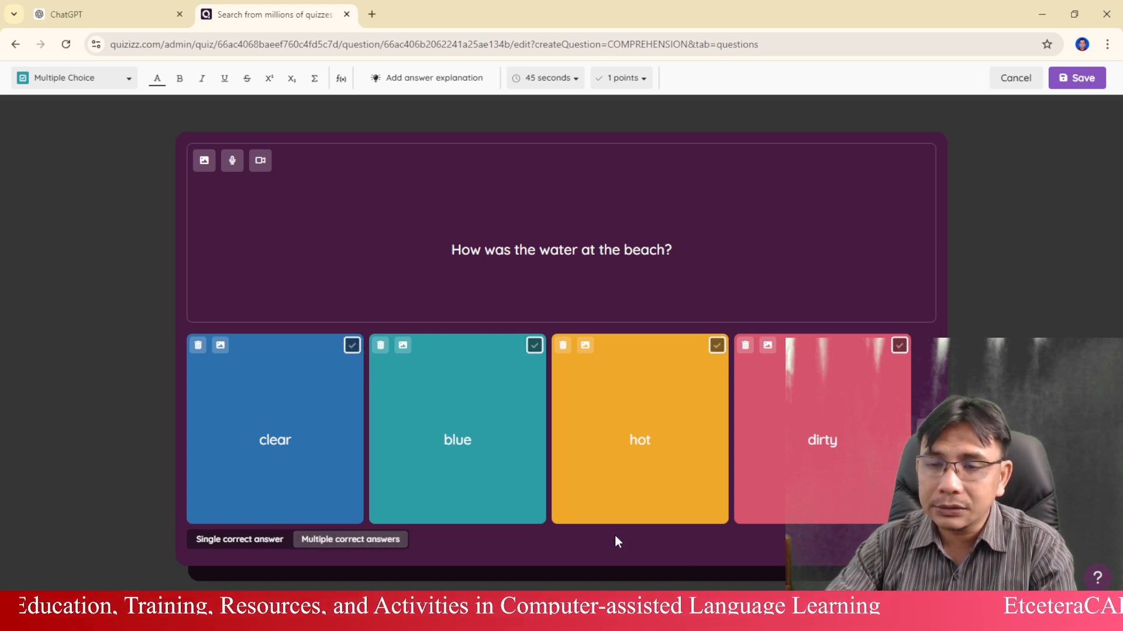
{"action": "left_click", "coordinate": [351, 345]}
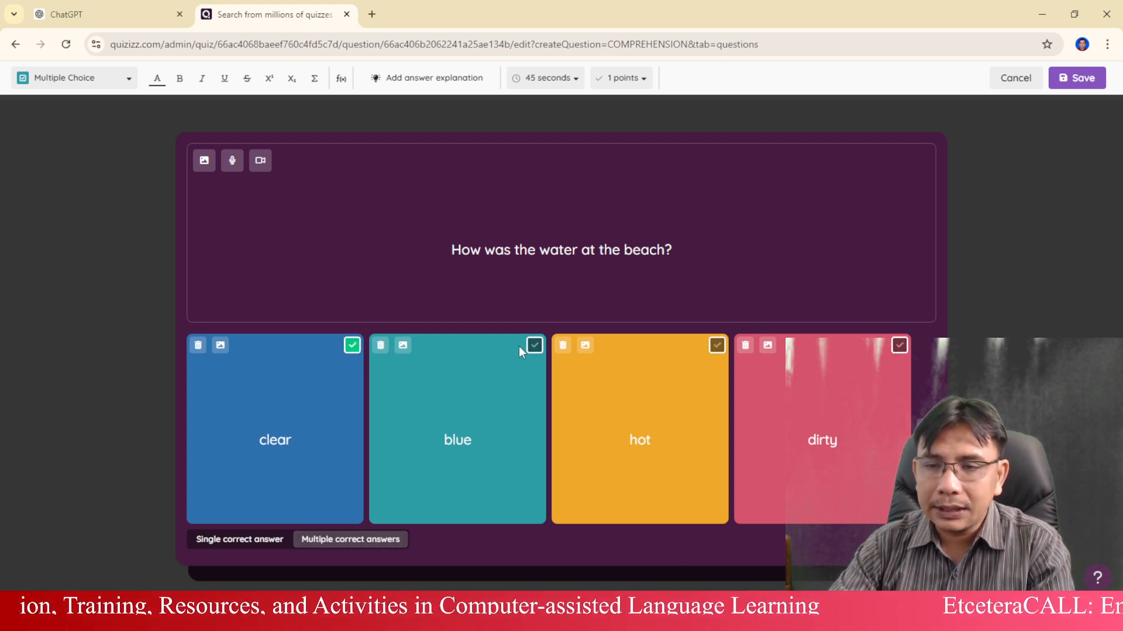
{"action": "left_click", "coordinate": [533, 345]}
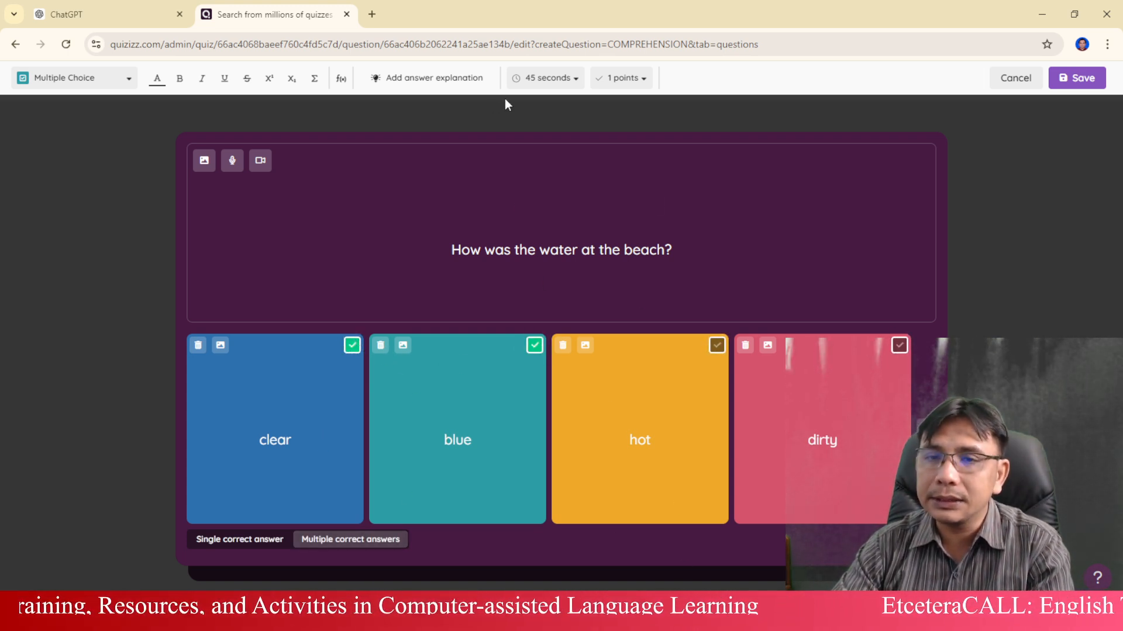
{"action": "left_click", "coordinate": [1082, 78]}
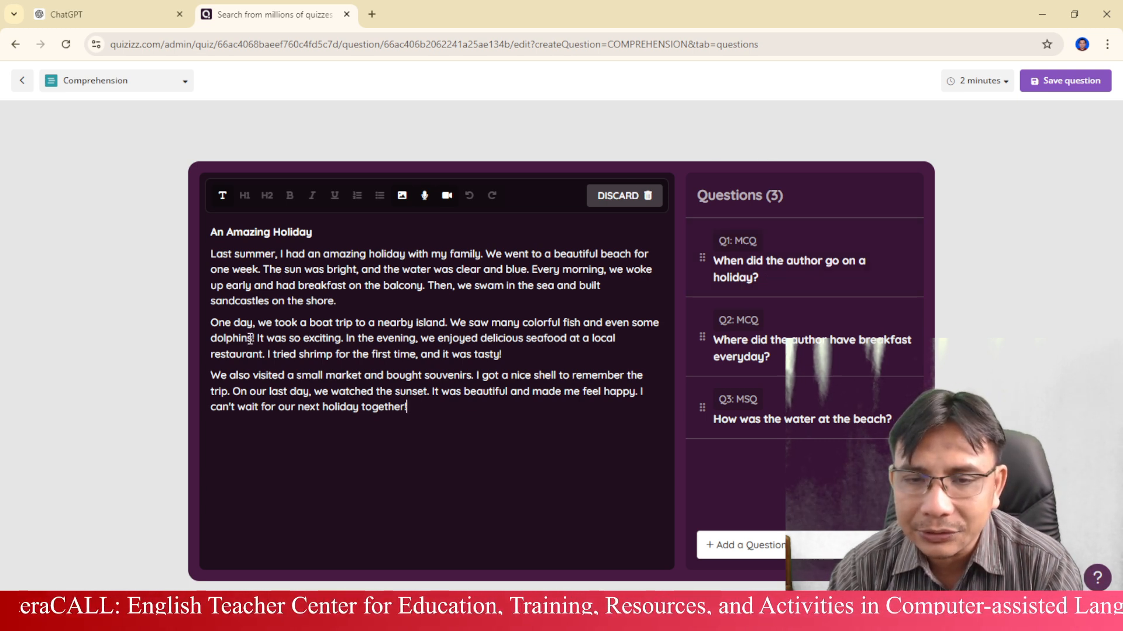
Step: Select "dolphins" in the passage's second paragraph and add a fourth question of the Fill in the Blank type
{"action": "left_click_drag", "start_coordinate": [252, 342], "coordinate": [212, 344]}
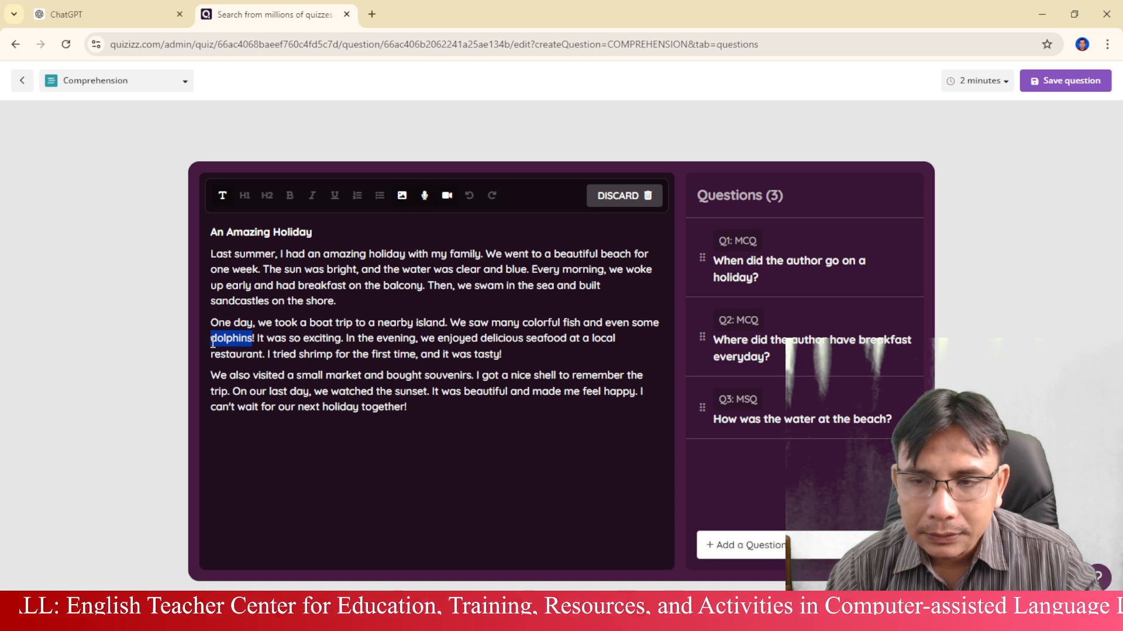
{"action": "left_click", "coordinate": [755, 548]}
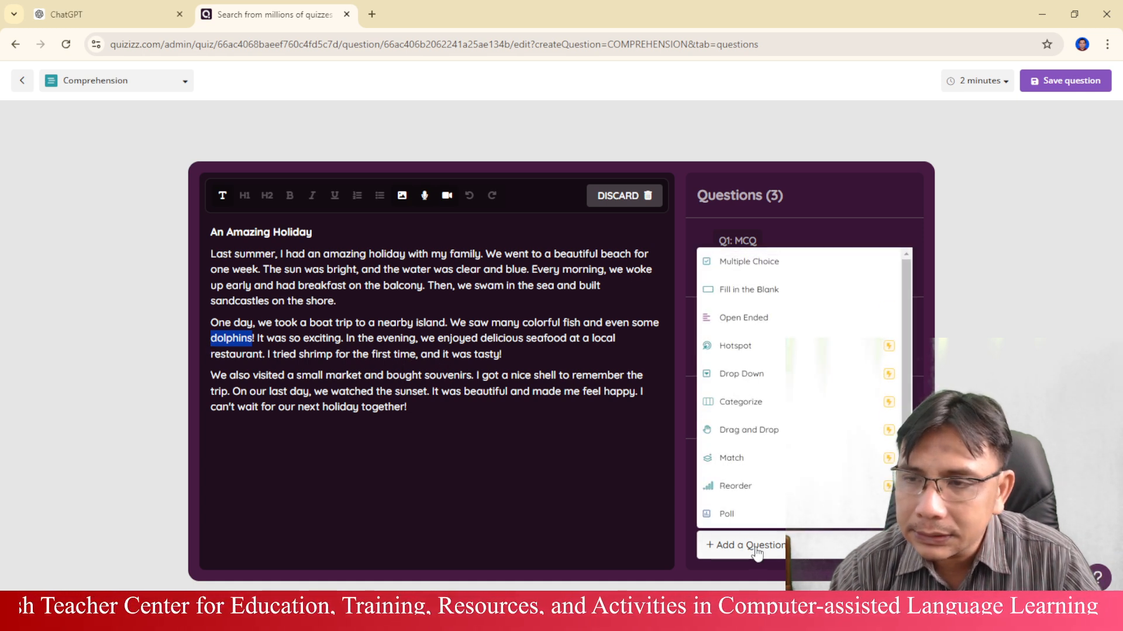
{"action": "left_click", "coordinate": [767, 291]}
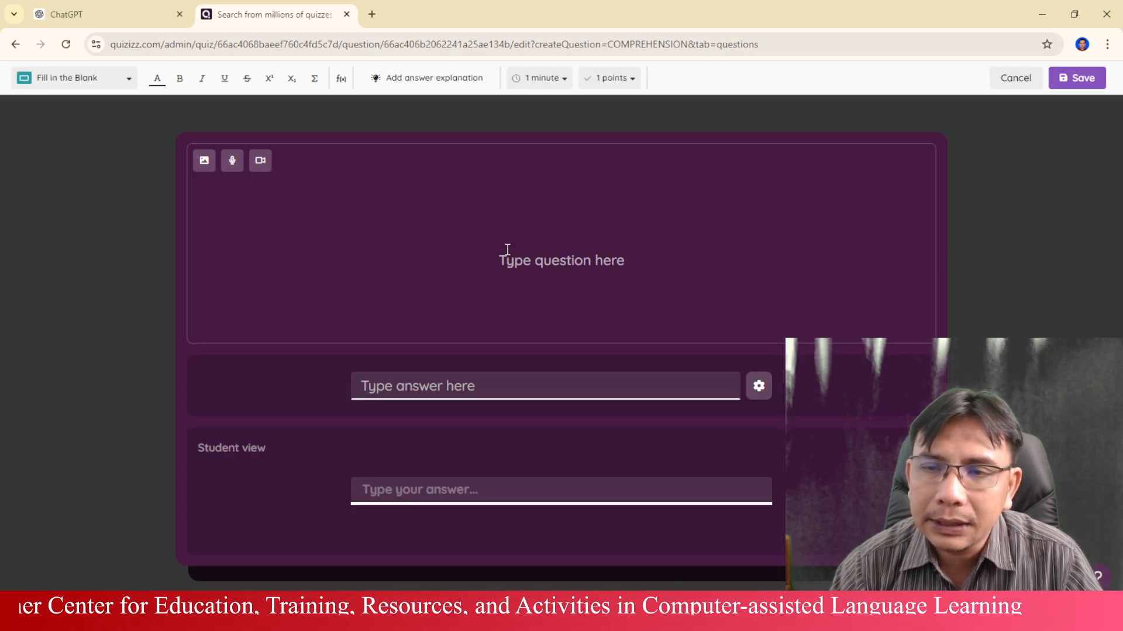
Step: Enter the fill-in-the-blank question text "In the nearby island, the author saw some fish and even ....."
{"action": "left_click", "coordinate": [507, 250]}
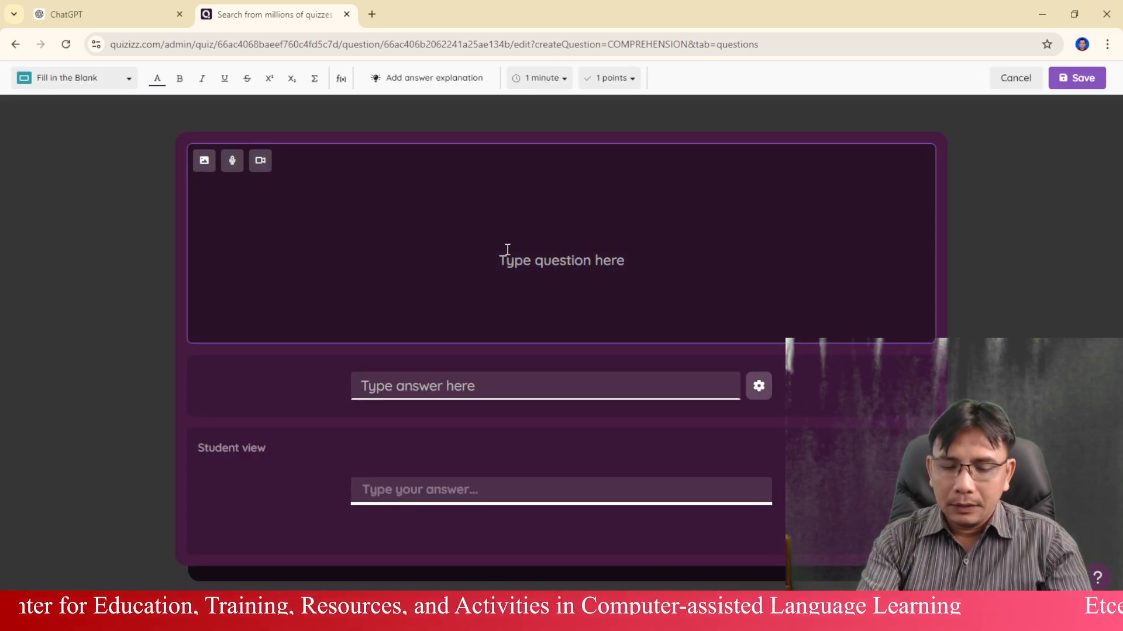
{"action": "type", "text": "In the nearby "}
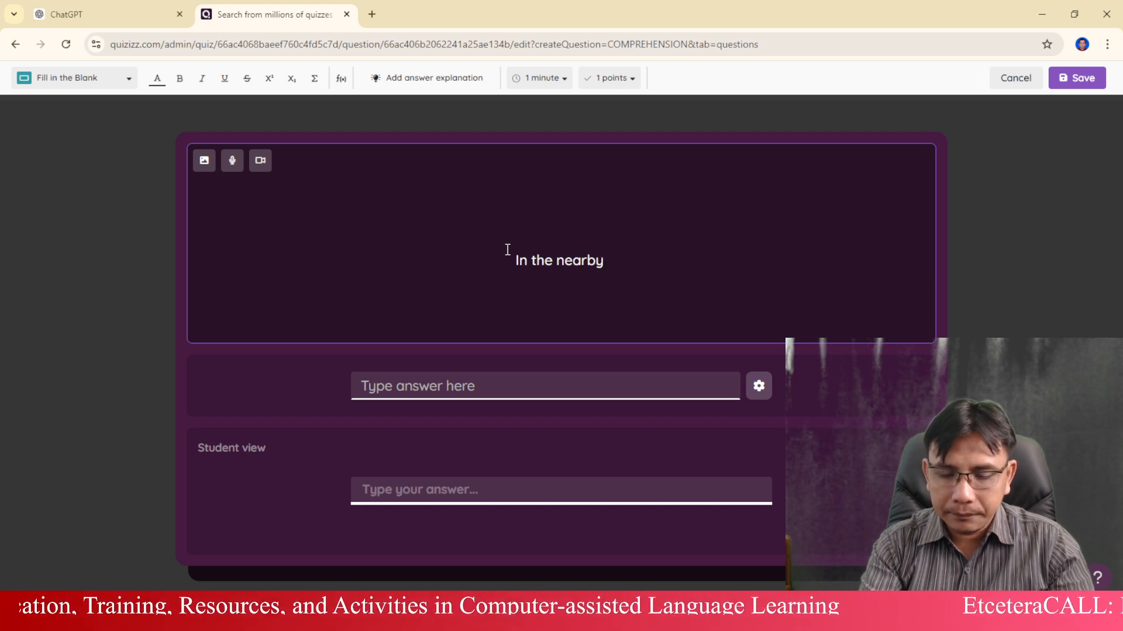
{"action": "type", "text": "island, the "}
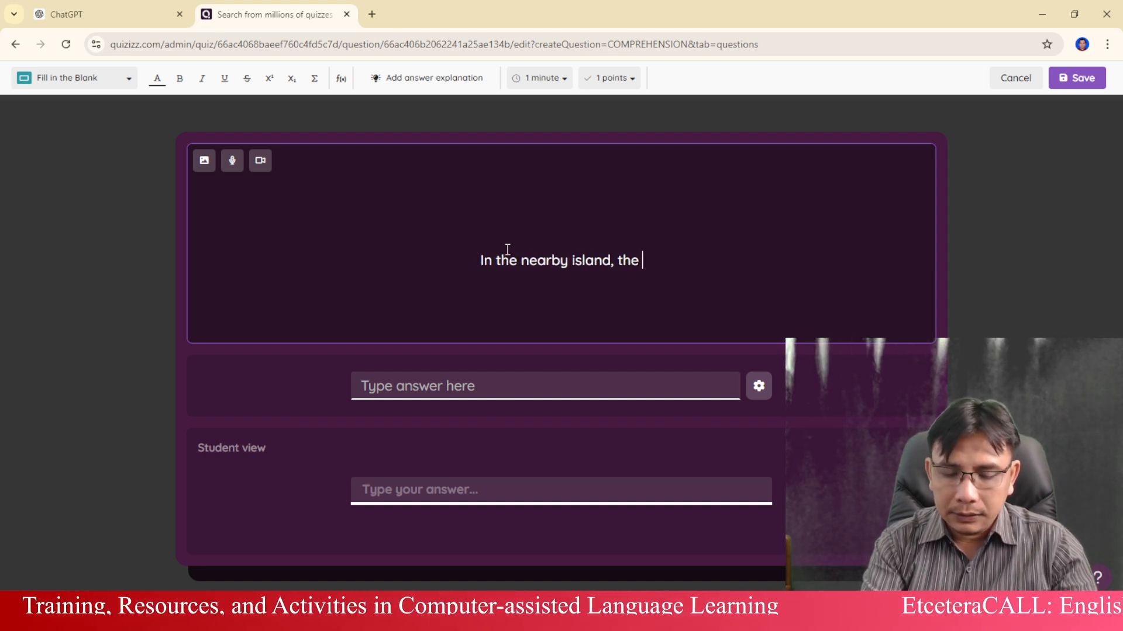
{"action": "type", "text": "author s"}
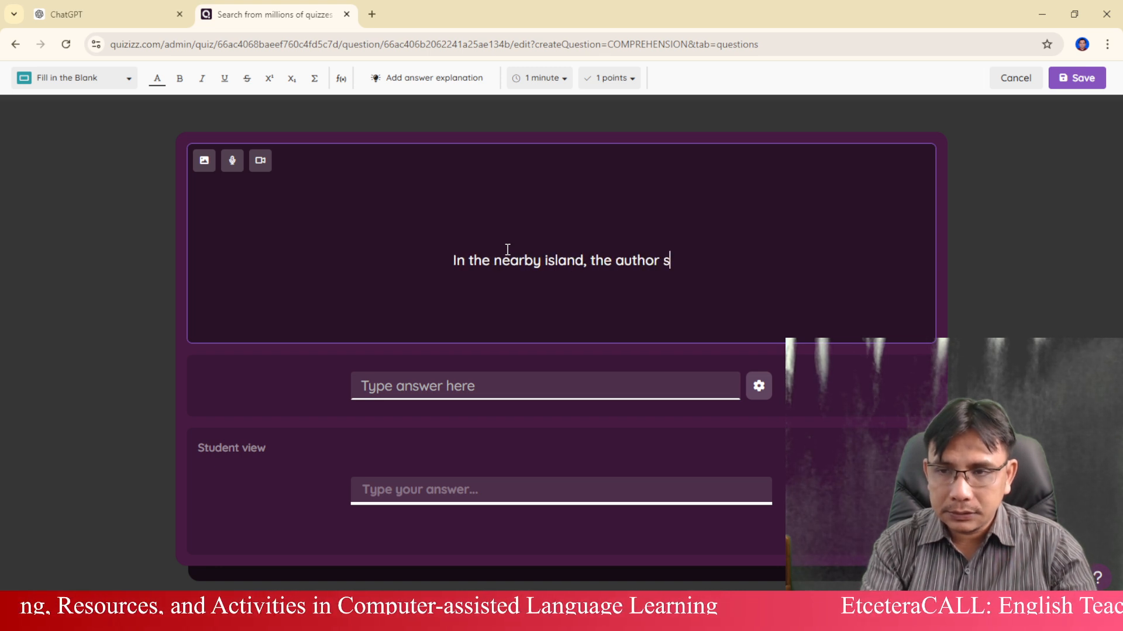
{"action": "type", "text": "wa"}
{"action": "key", "text": "BackSpace"}
{"action": "key", "text": "BackSpace"}
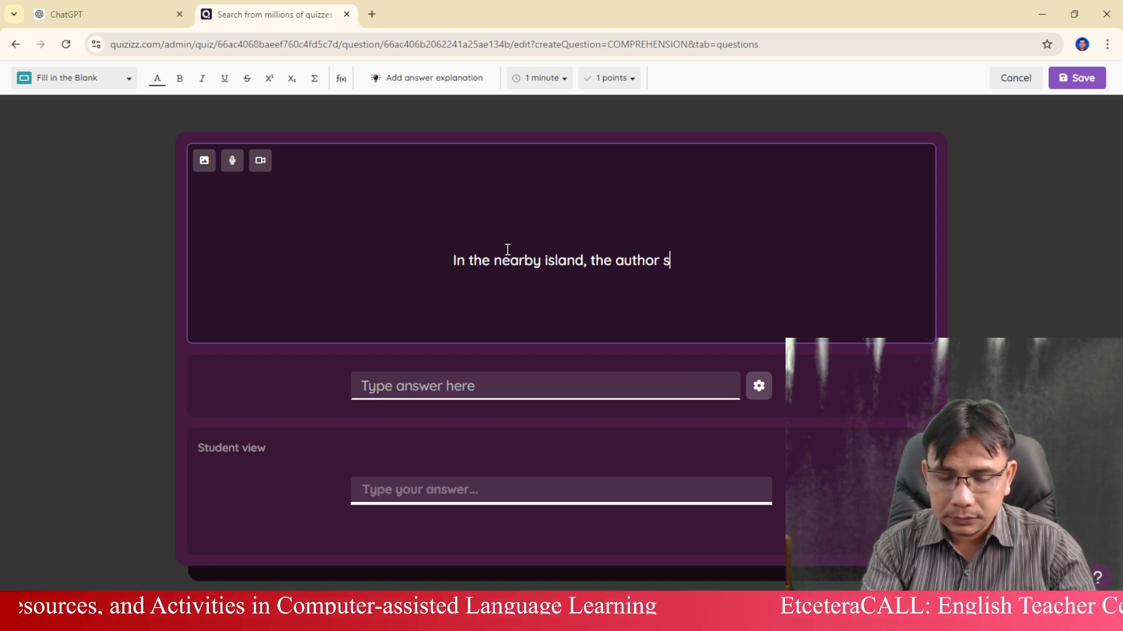
{"action": "type", "text": "a"}
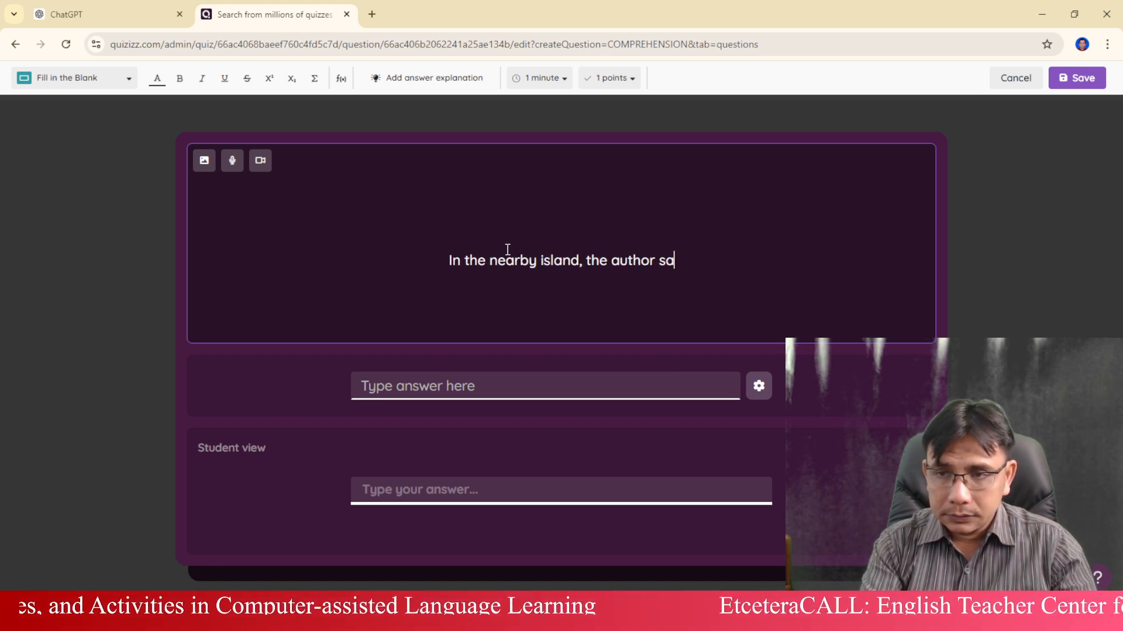
{"action": "type", "text": "w some fish and "}
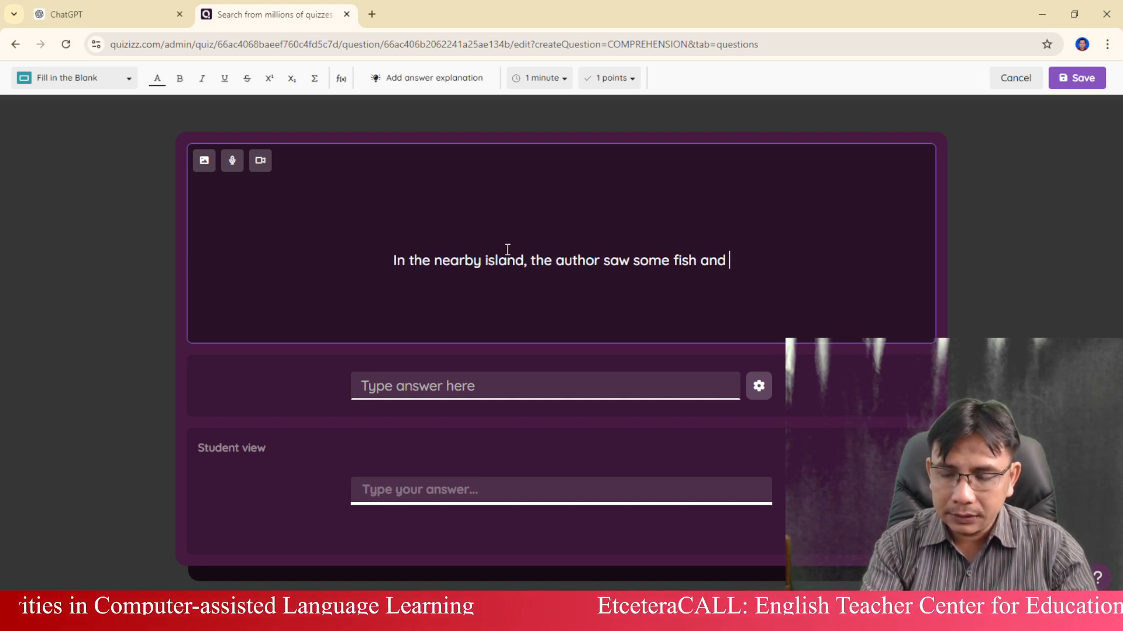
{"action": "type", "text": "even ....."}
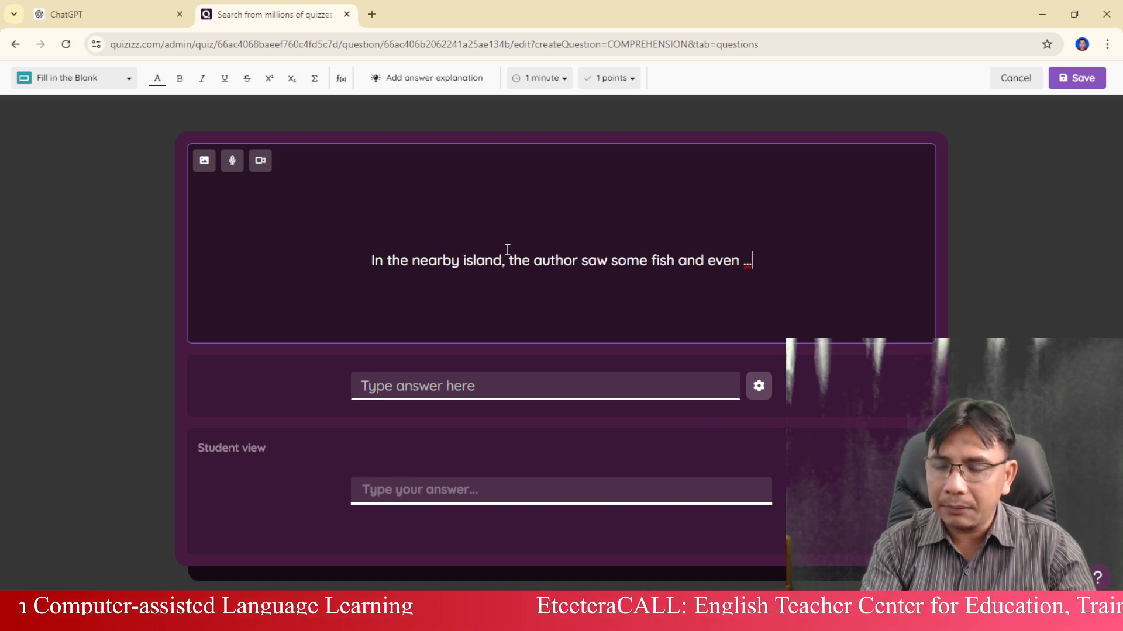
Step: Set "dolphins" as the correct answer to the fill-in-the-blank question and save the question
{"action": "left_click", "coordinate": [533, 395]}
{"action": "type", "text": "dolphins"}
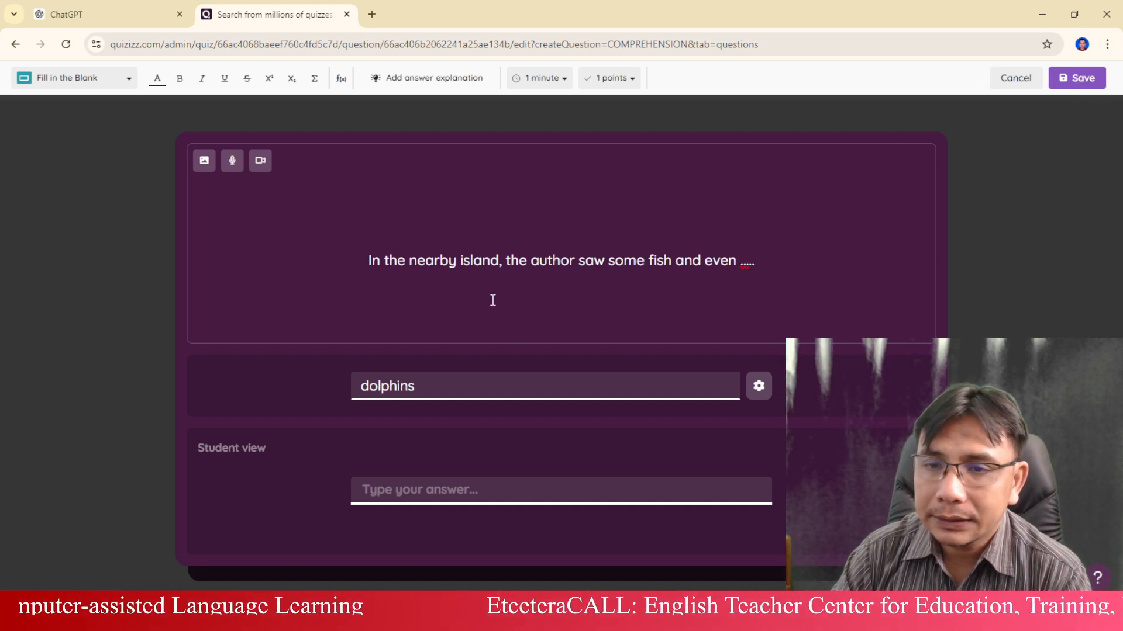
{"action": "left_click_drag", "start_coordinate": [362, 262], "coordinate": [796, 255]}
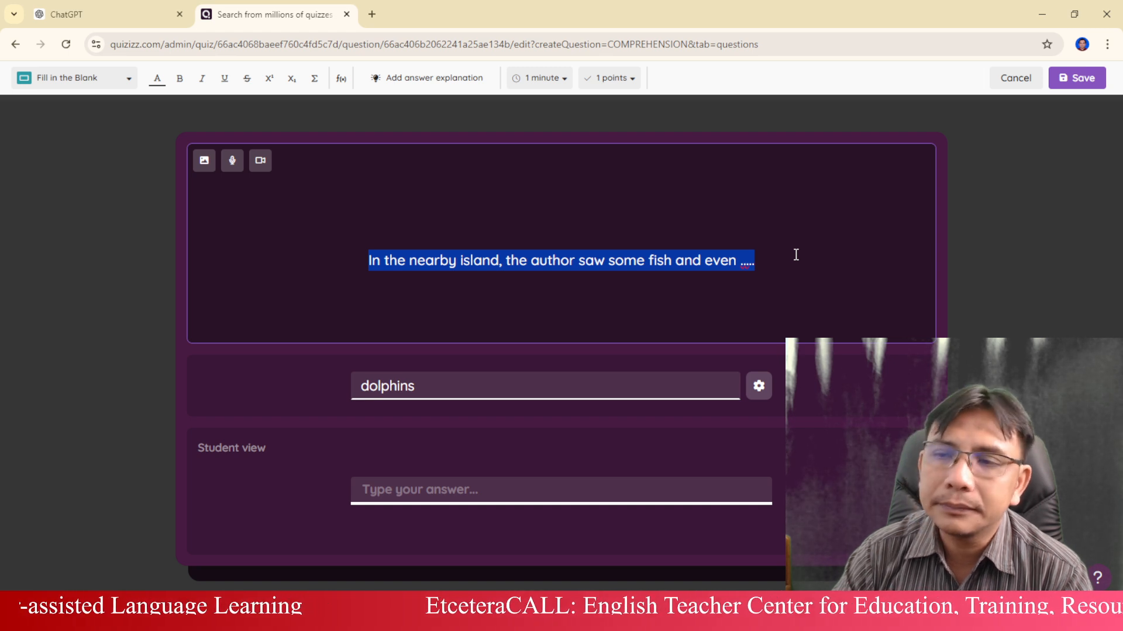
{"action": "left_click", "coordinate": [672, 389]}
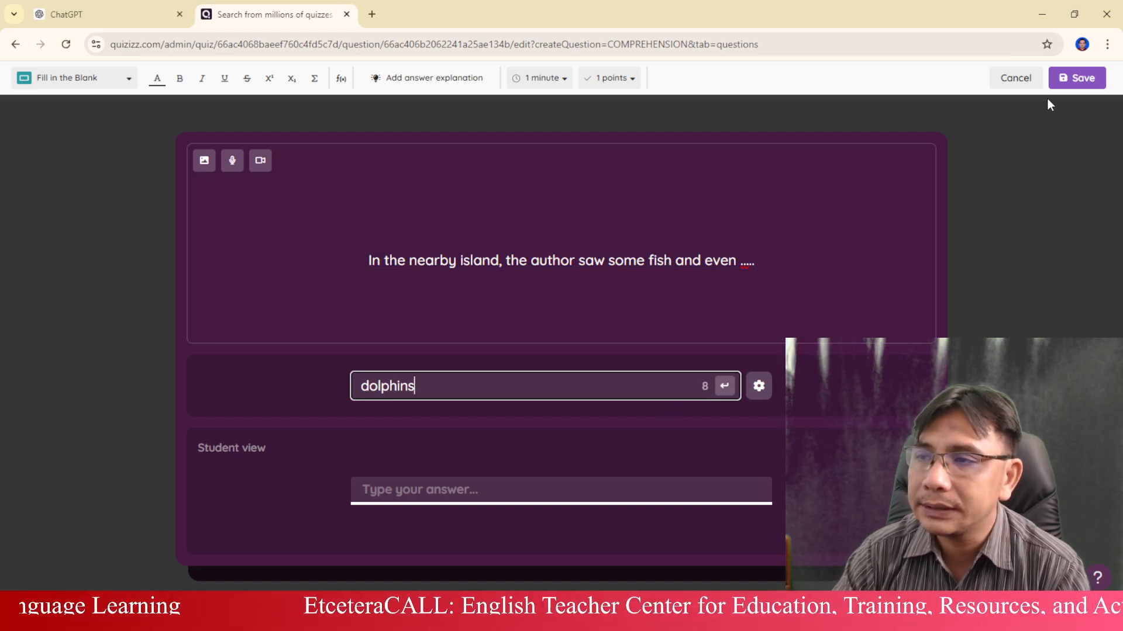
{"action": "left_click", "coordinate": [1085, 79]}
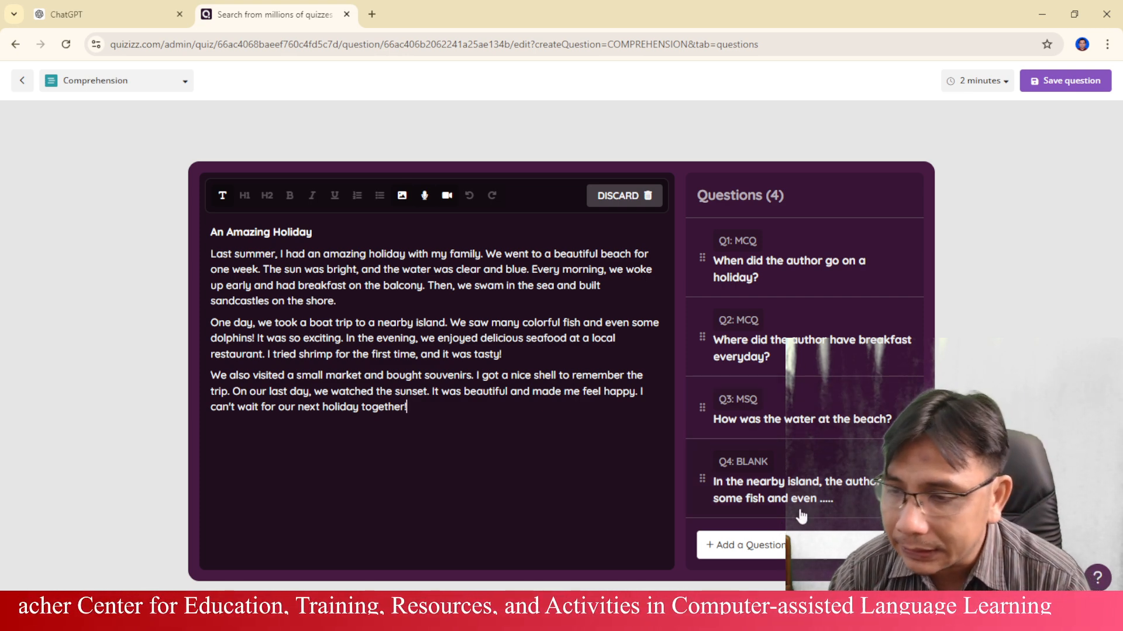
Step: Add a fifth question of the Open Ended type to the passage
{"action": "left_click", "coordinate": [781, 549]}
{"action": "scroll", "coordinate": [786, 414], "scroll_direction": "down", "scroll_amount": 2}
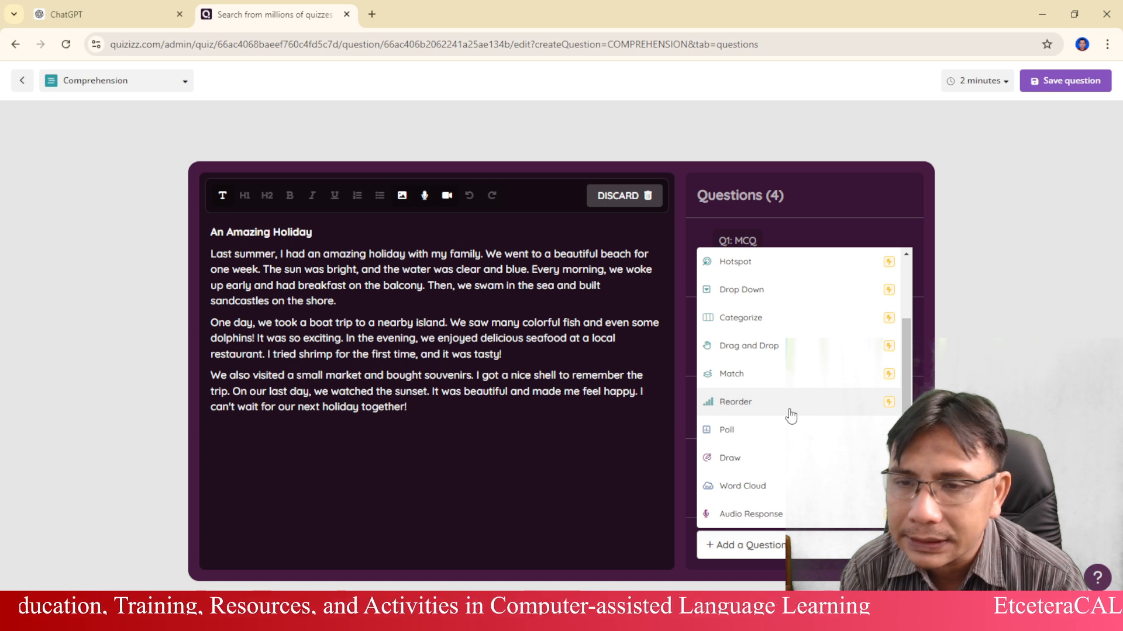
{"action": "scroll", "coordinate": [784, 374], "scroll_direction": "up", "scroll_amount": 2}
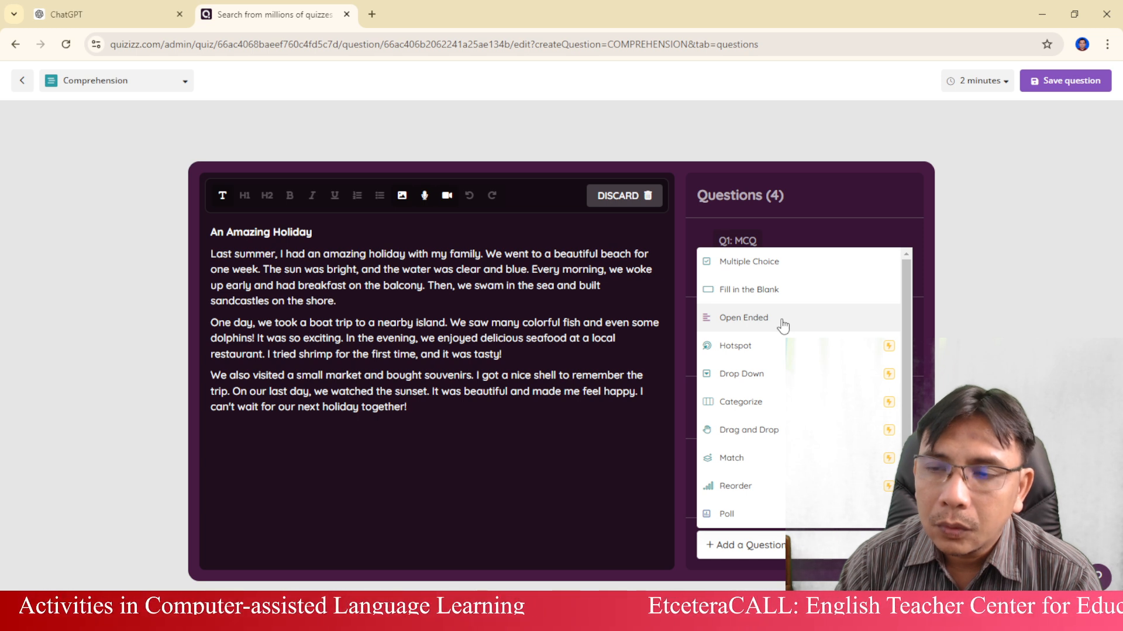
{"action": "left_click", "coordinate": [782, 321]}
Step: Enter the question "What did the author do when he visited the market? Write 1 - 2 sentences" and save it
{"action": "left_click", "coordinate": [502, 230]}
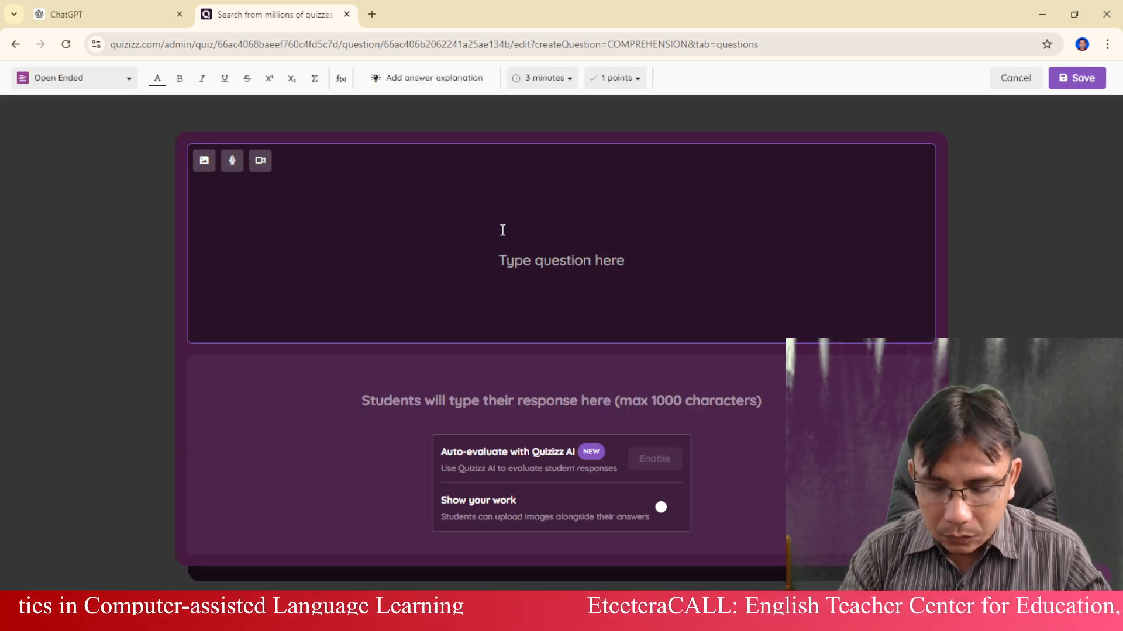
{"action": "type", "text": "What did the a"}
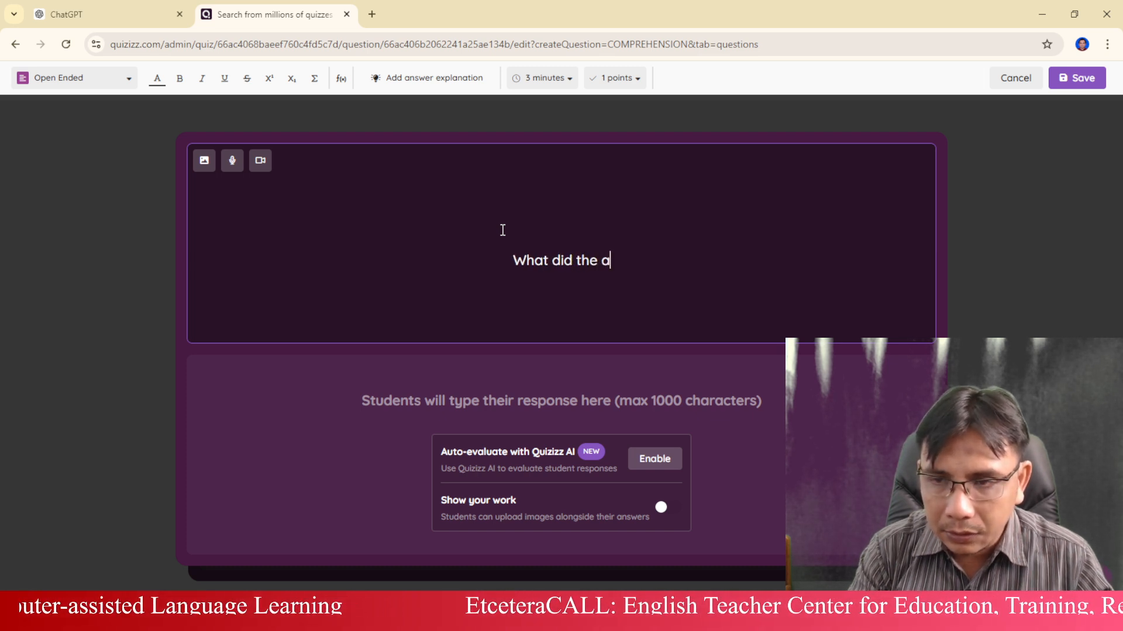
{"action": "type", "text": "utojh"}
{"action": "key", "text": "BackSpace"}
{"action": "key", "text": "BackSpace"}
{"action": "key", "text": "BackSpace"}
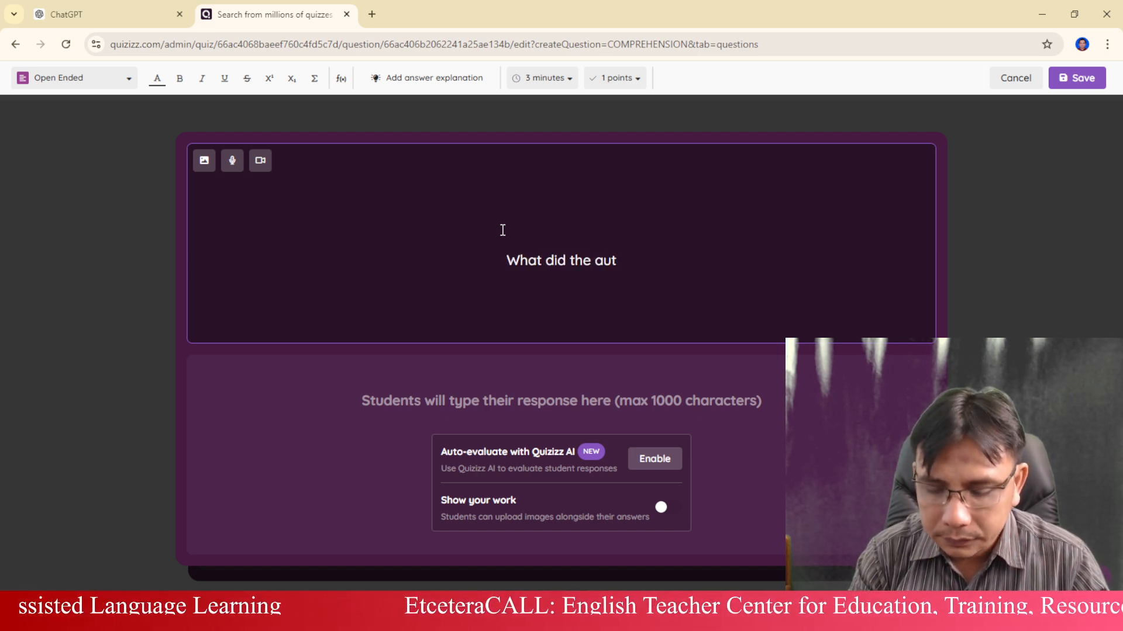
{"action": "type", "text": "hor do "}
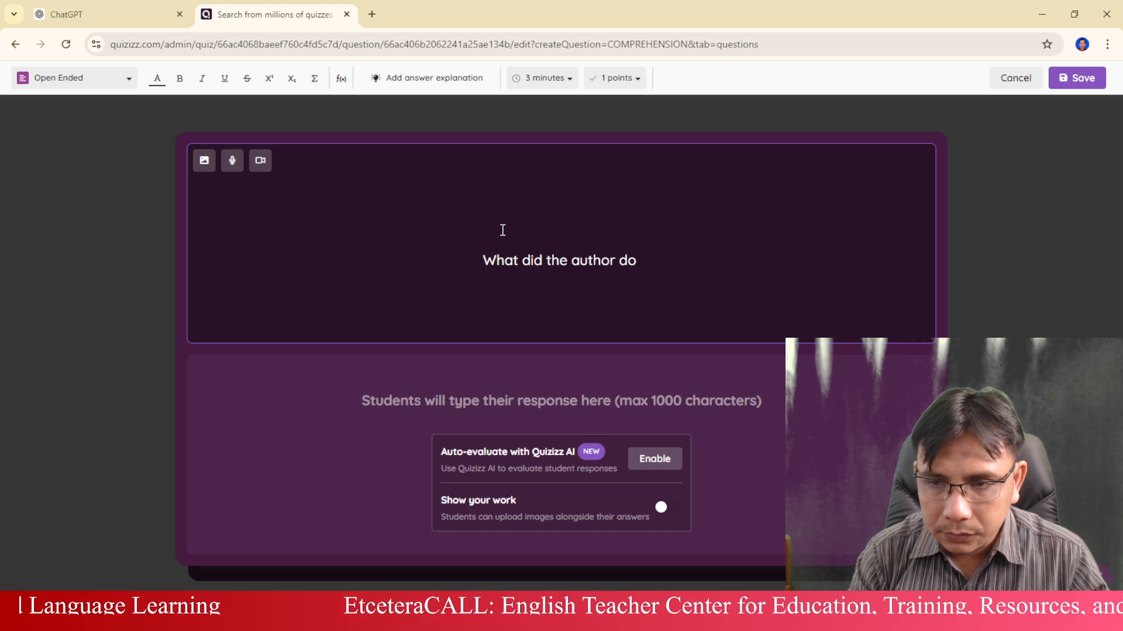
{"action": "type", "text": "when he visited the"}
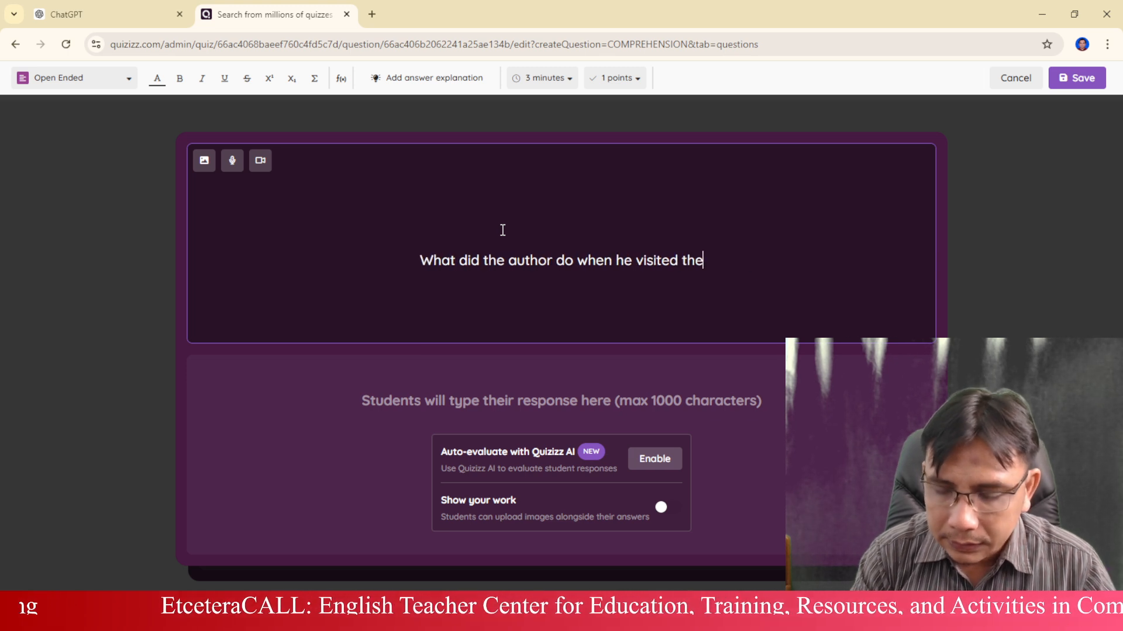
{"action": "type", "text": " market?"}
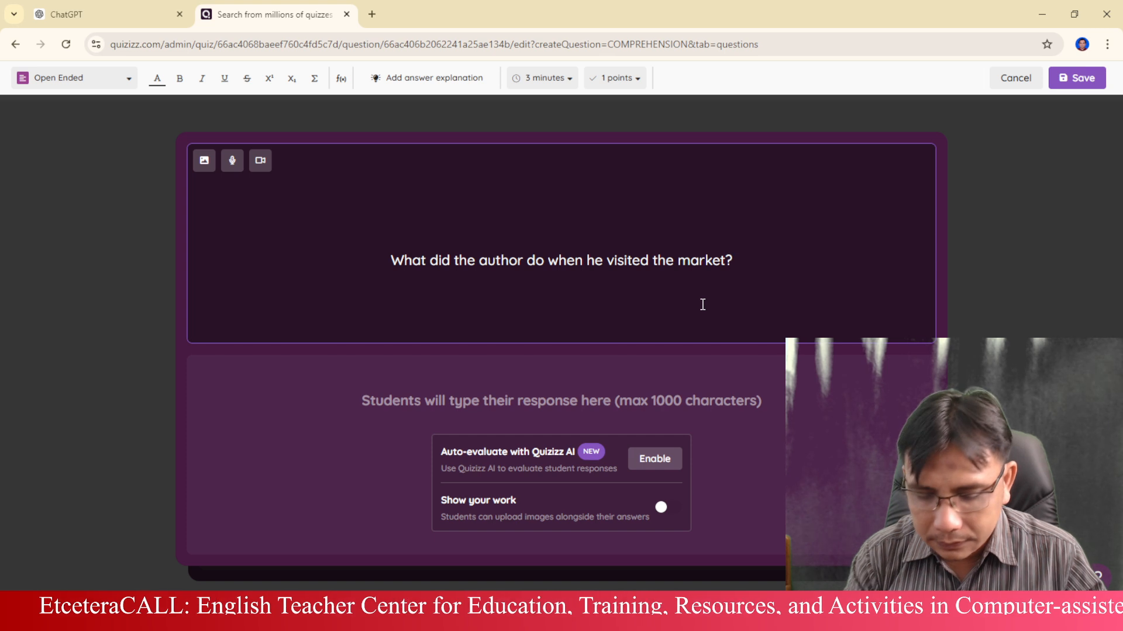
{"action": "type", "text": " Write "}
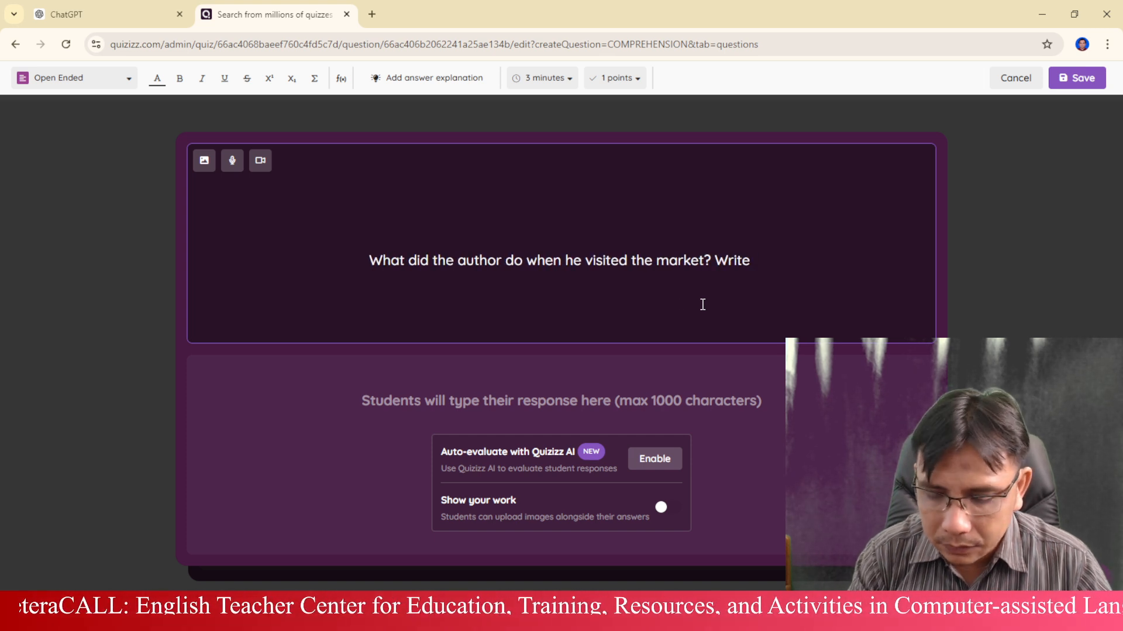
{"action": "type", "text": "1 - 2 "}
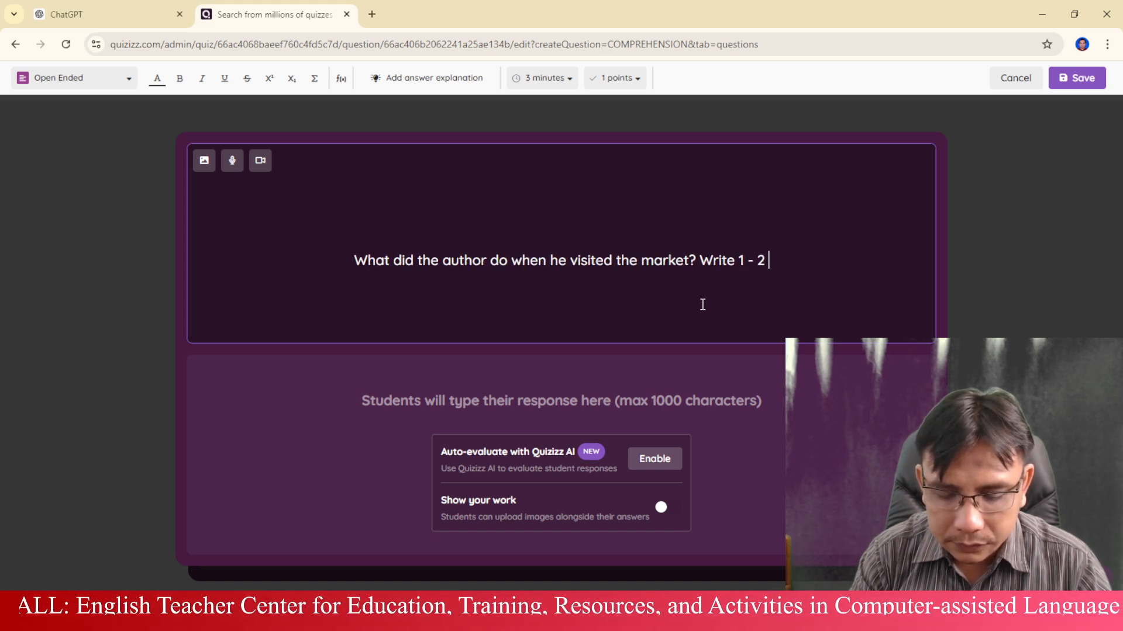
{"action": "type", "text": "sentences"}
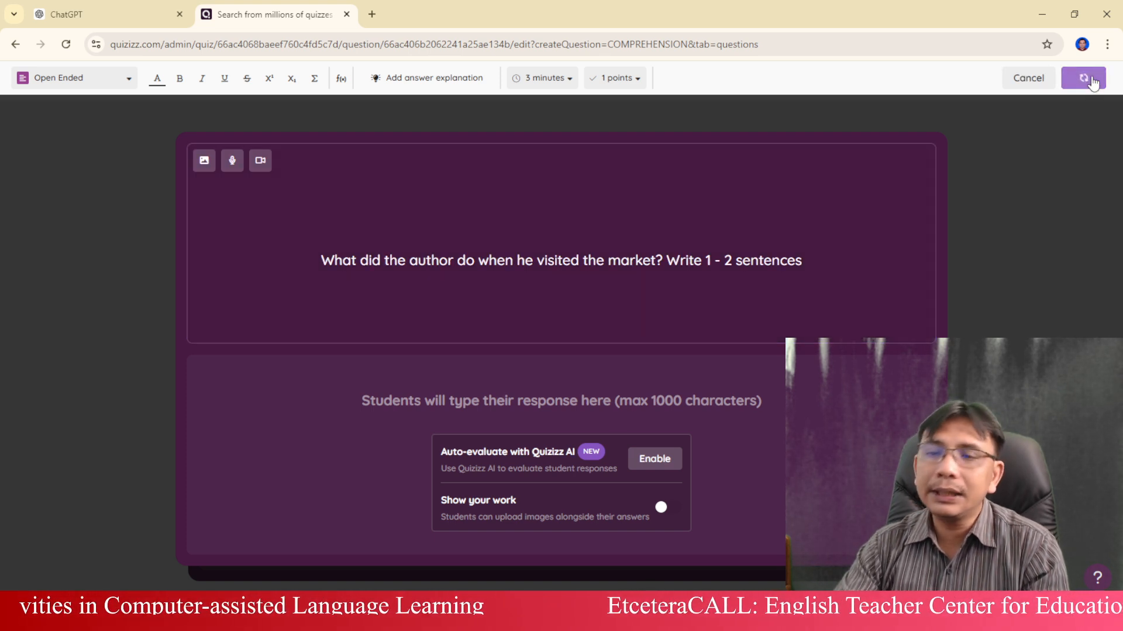
{"action": "left_click", "coordinate": [1090, 79]}
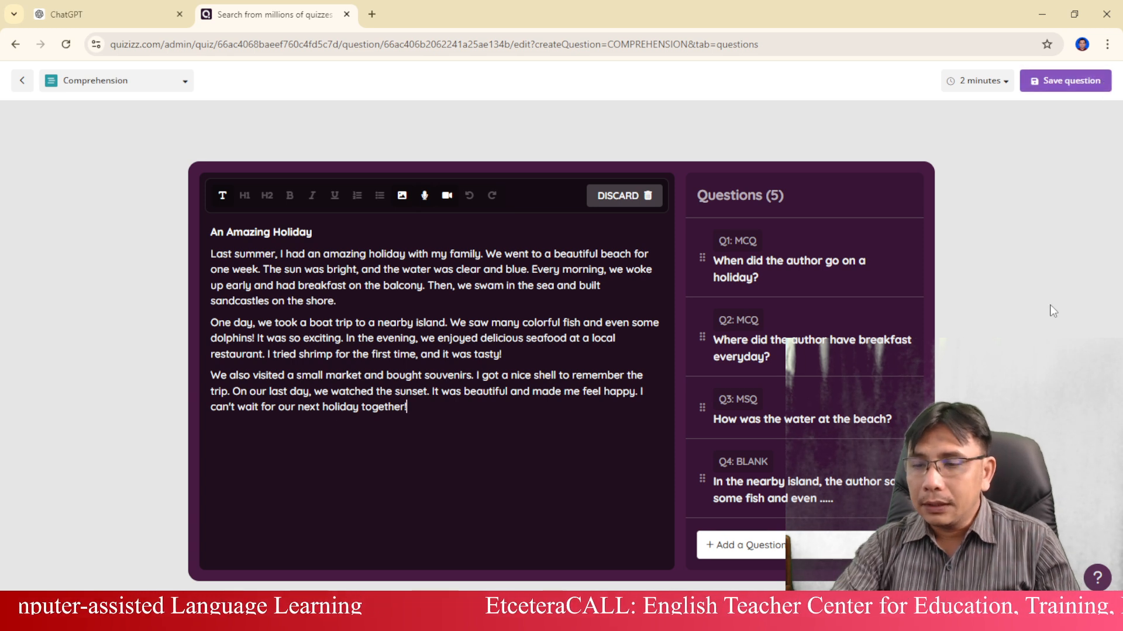
Step: Reopen the question about the water at the beach, set its score to 2 points and save it
{"action": "scroll", "coordinate": [835, 374], "scroll_direction": "down", "scroll_amount": 2}
{"action": "scroll", "coordinate": [835, 375], "scroll_direction": "up", "scroll_amount": 2}
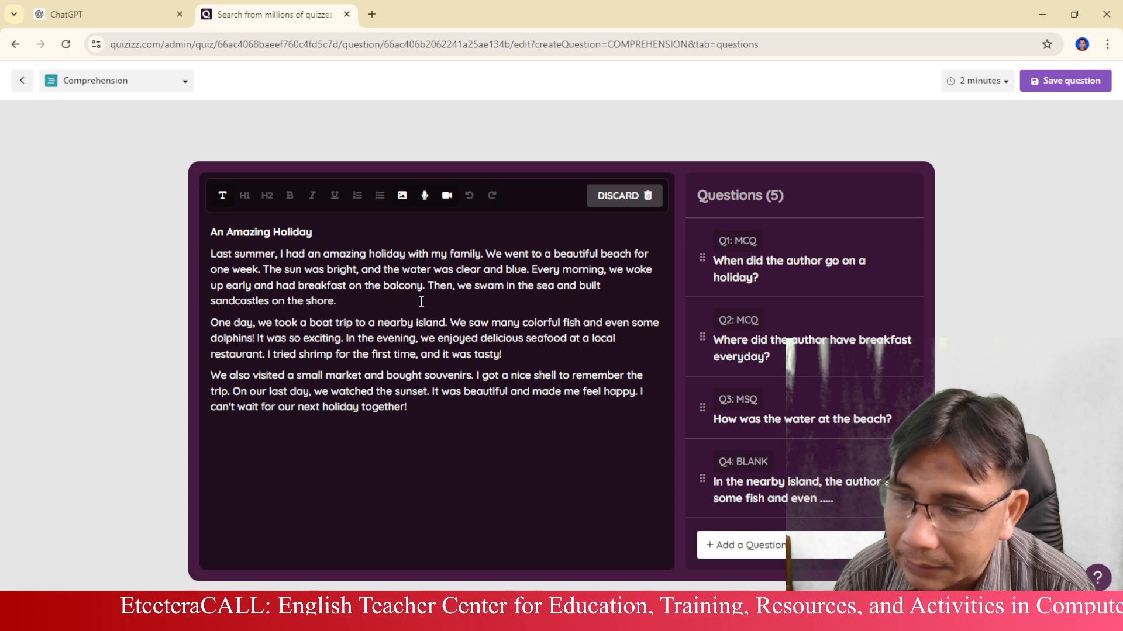
{"action": "mouse_move", "coordinate": [861, 258]}
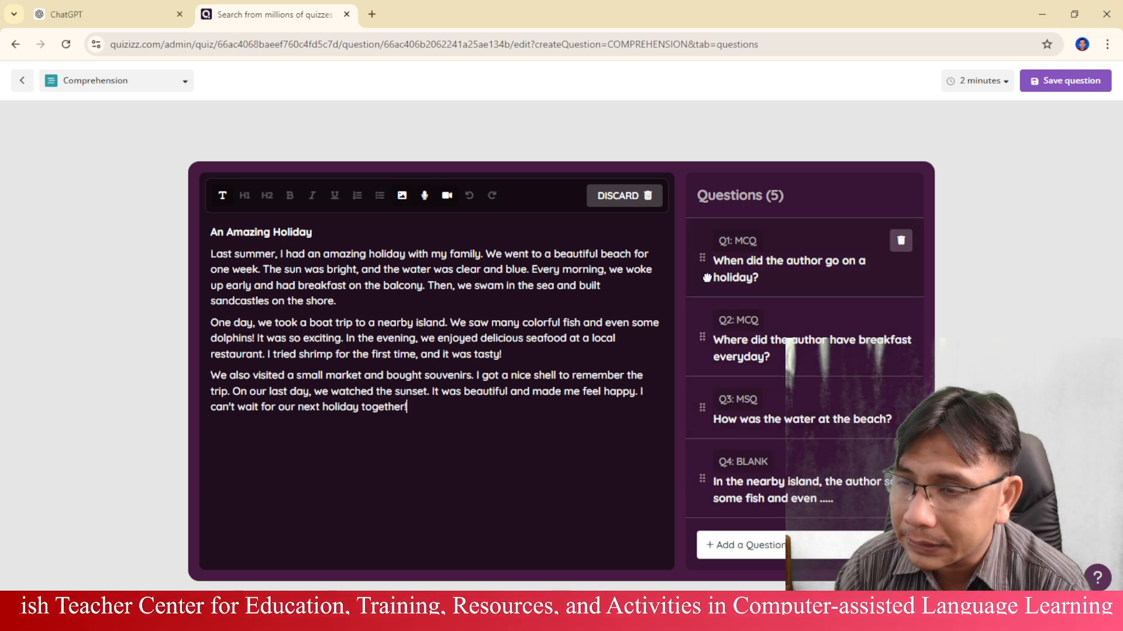
{"action": "left_click", "coordinate": [794, 411]}
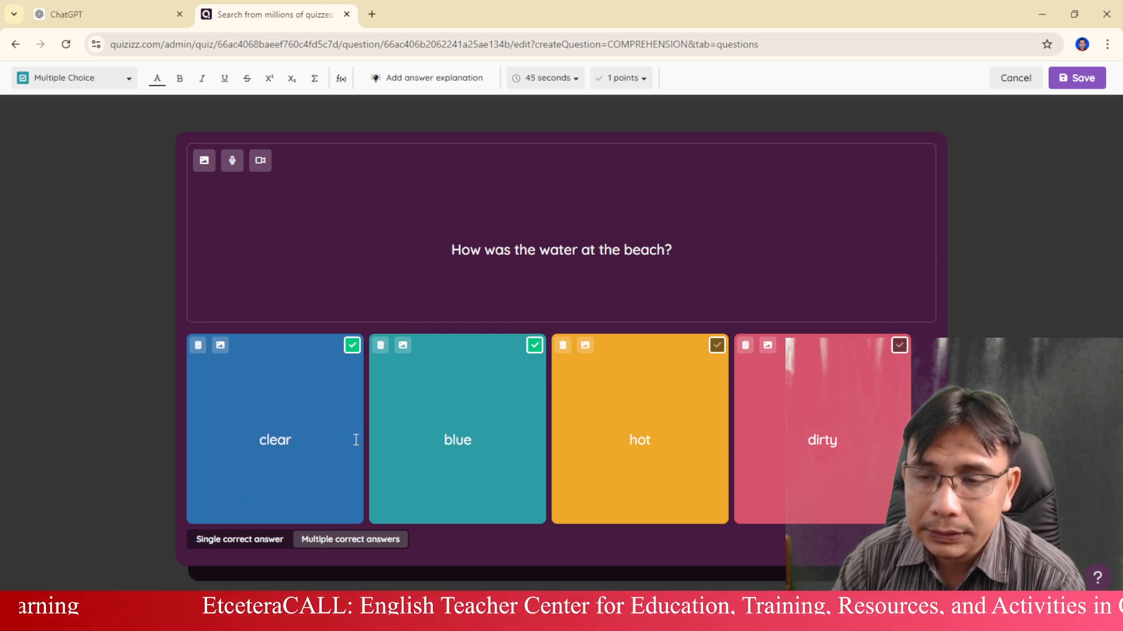
{"action": "left_click", "coordinate": [643, 80]}
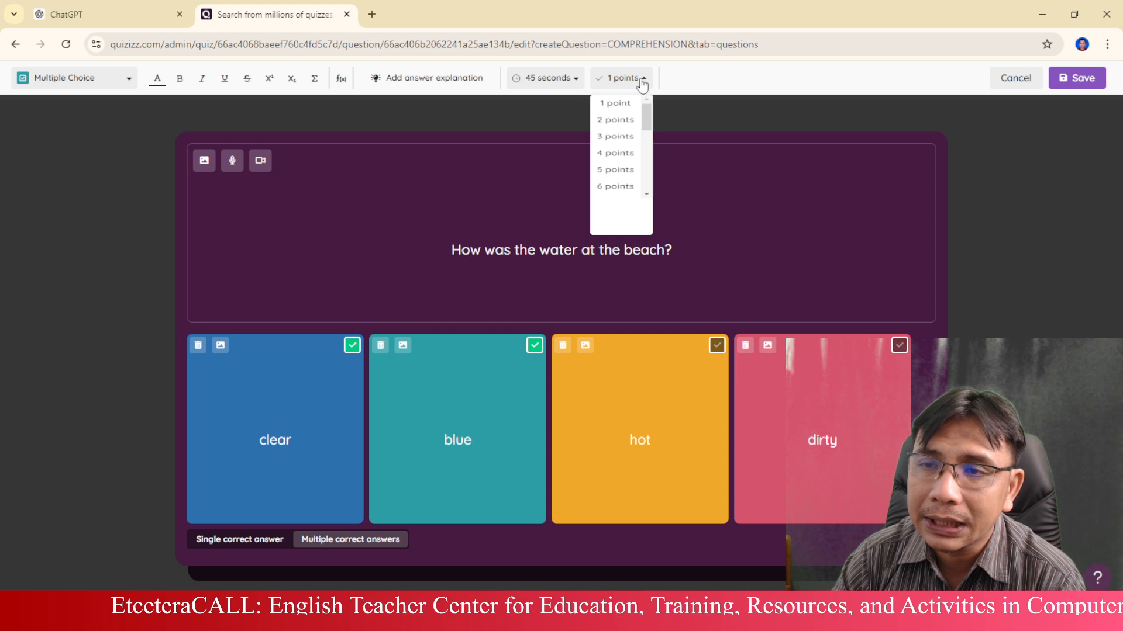
{"action": "left_click", "coordinate": [623, 134]}
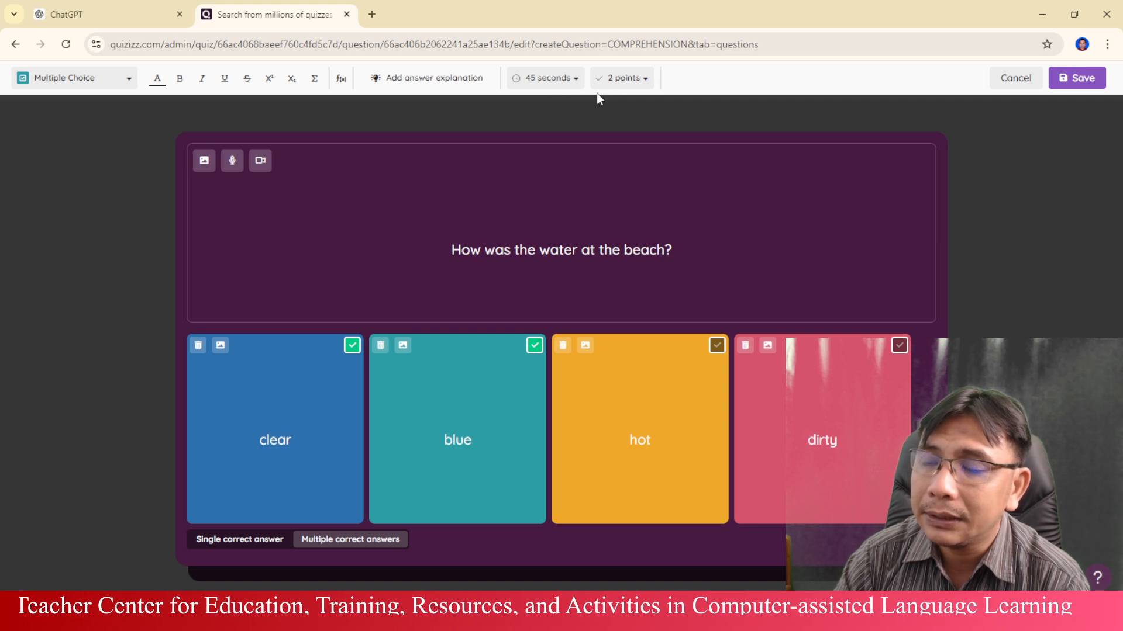
{"action": "left_click", "coordinate": [1077, 79]}
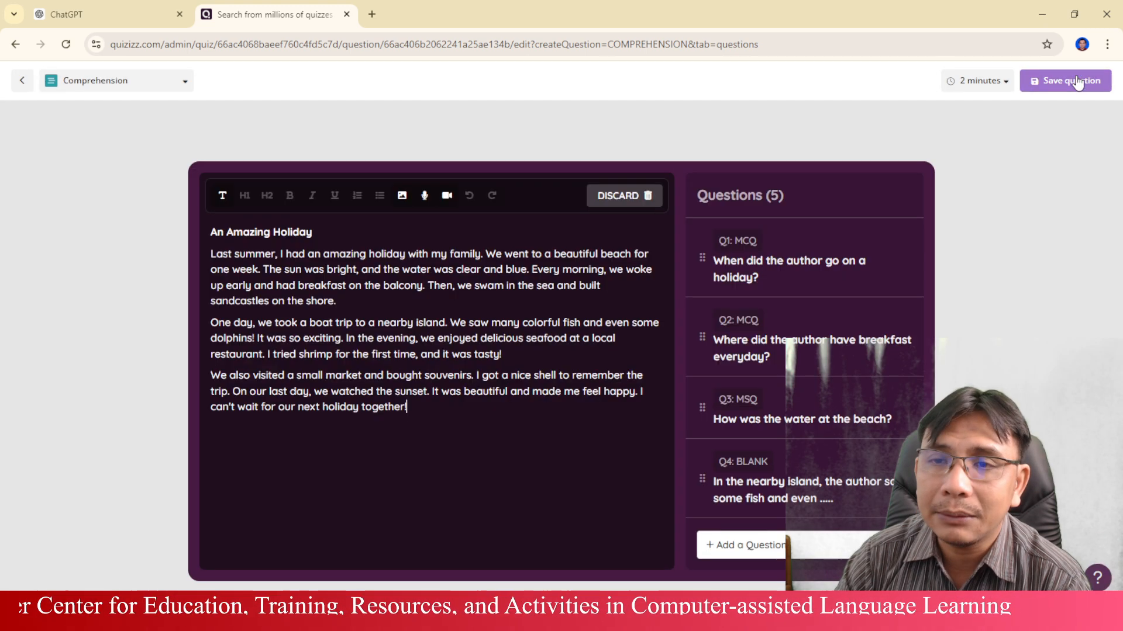
Step: Reopen the open-ended market question, set its score to 5 points and save it
{"action": "scroll", "coordinate": [839, 413], "scroll_direction": "down", "scroll_amount": 2}
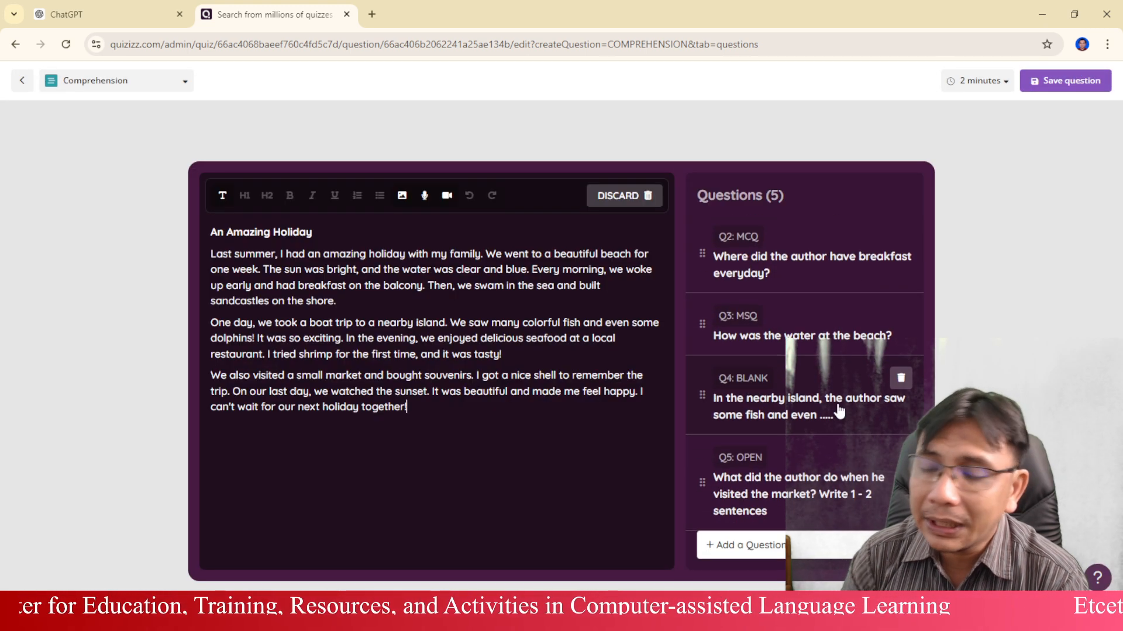
{"action": "left_click", "coordinate": [754, 468]}
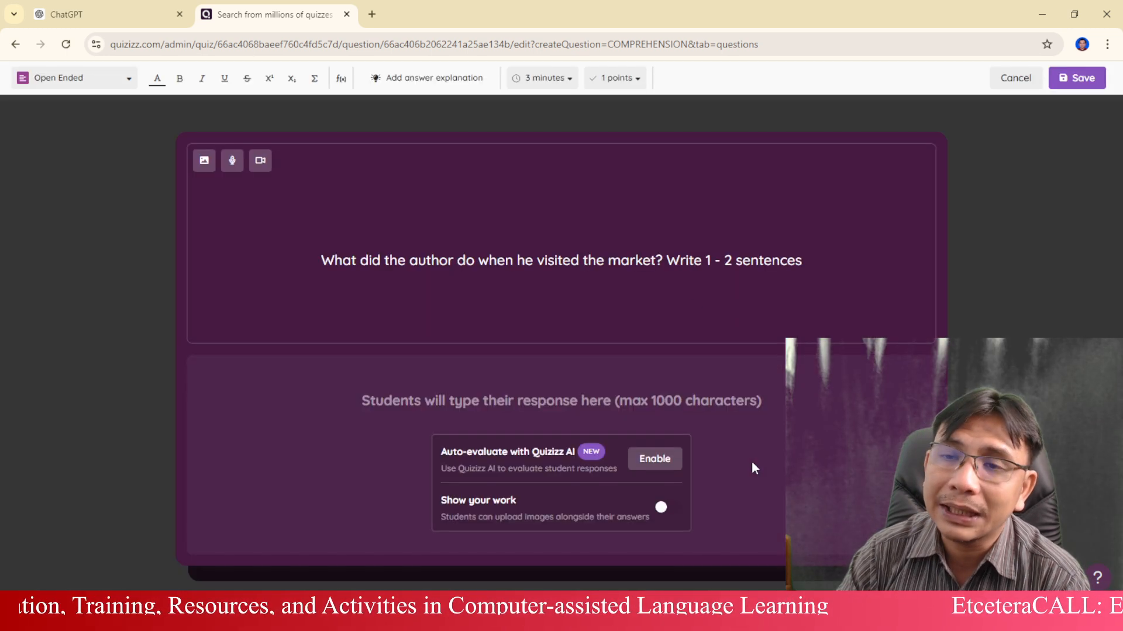
{"action": "left_click", "coordinate": [631, 84]}
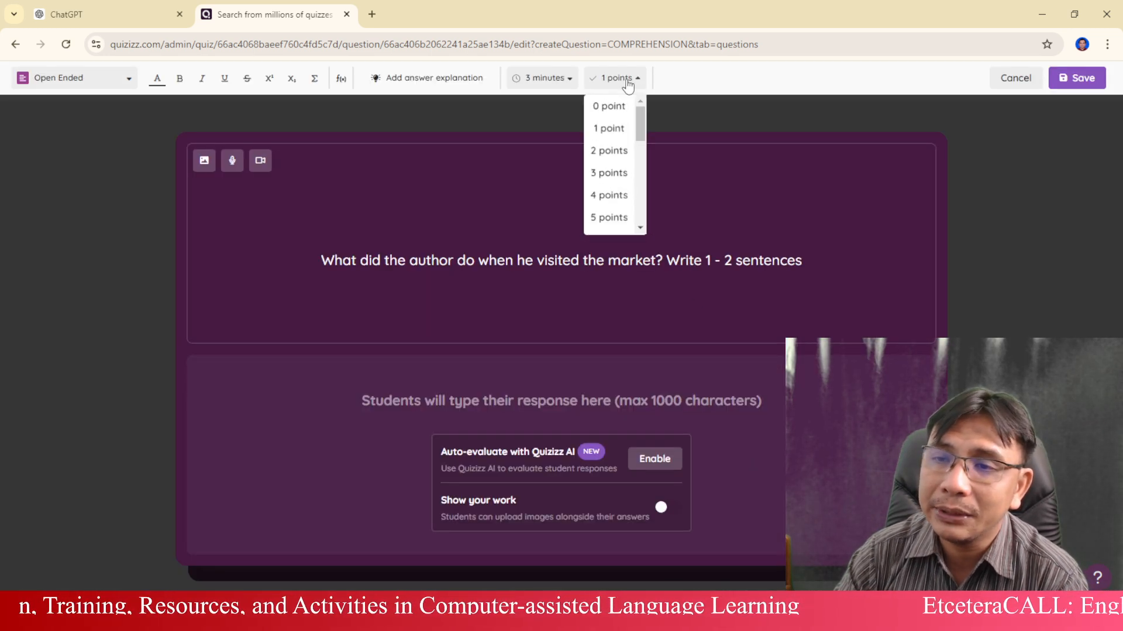
{"action": "left_click", "coordinate": [610, 219]}
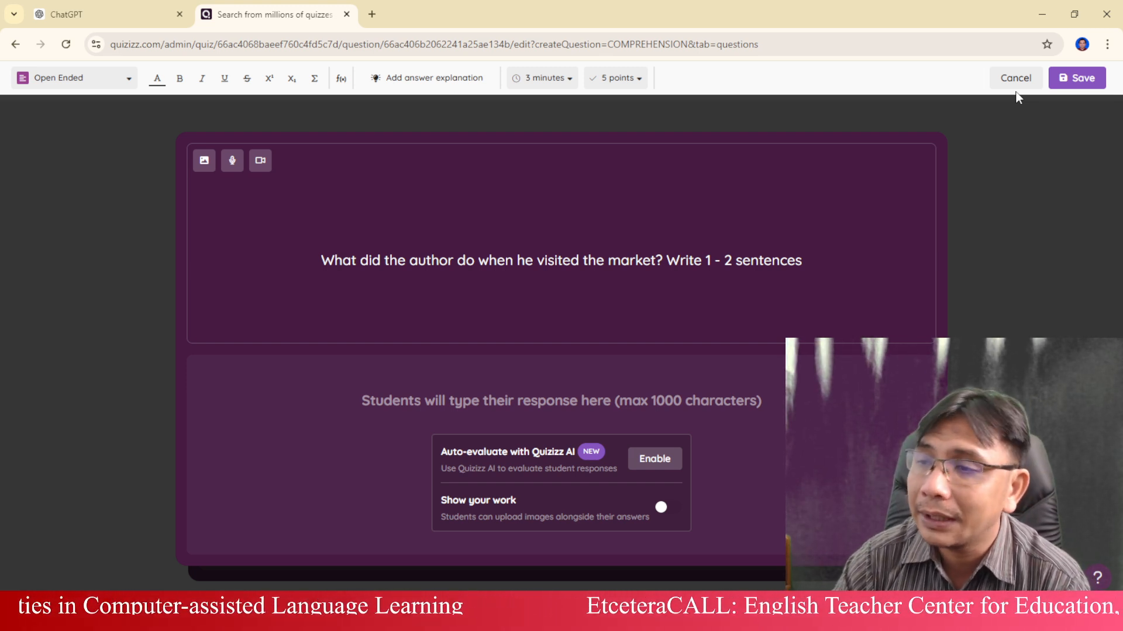
{"action": "left_click", "coordinate": [1062, 81]}
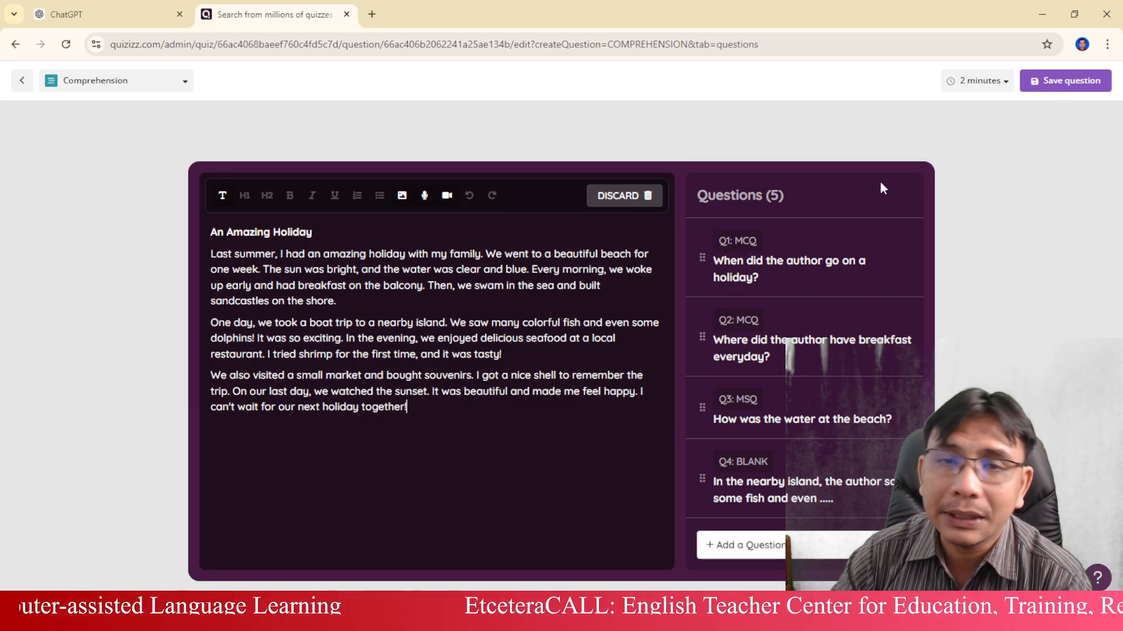
Step: Set the time limit of the comprehension passage to 5 minutes and save it
{"action": "left_click", "coordinate": [991, 93]}
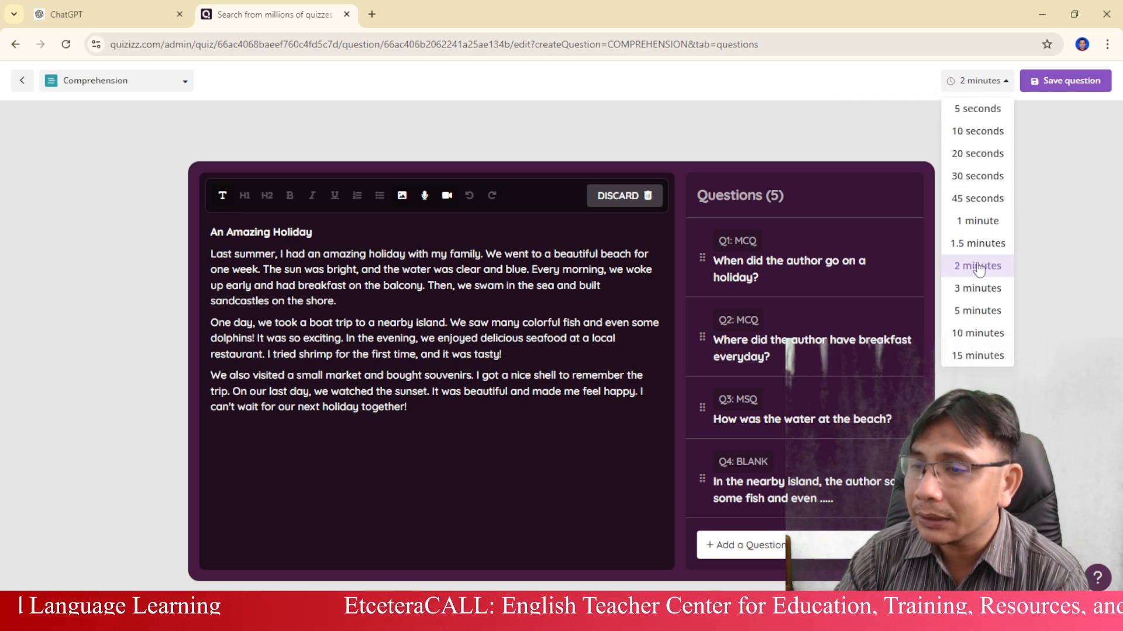
{"action": "left_click", "coordinate": [980, 311]}
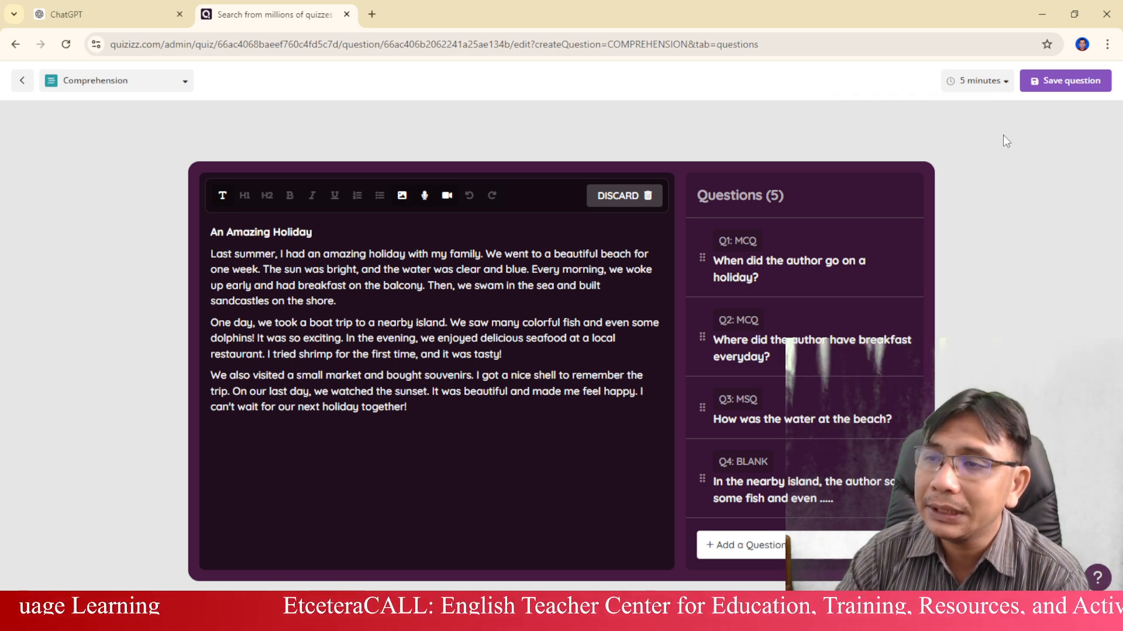
{"action": "left_click", "coordinate": [1063, 86]}
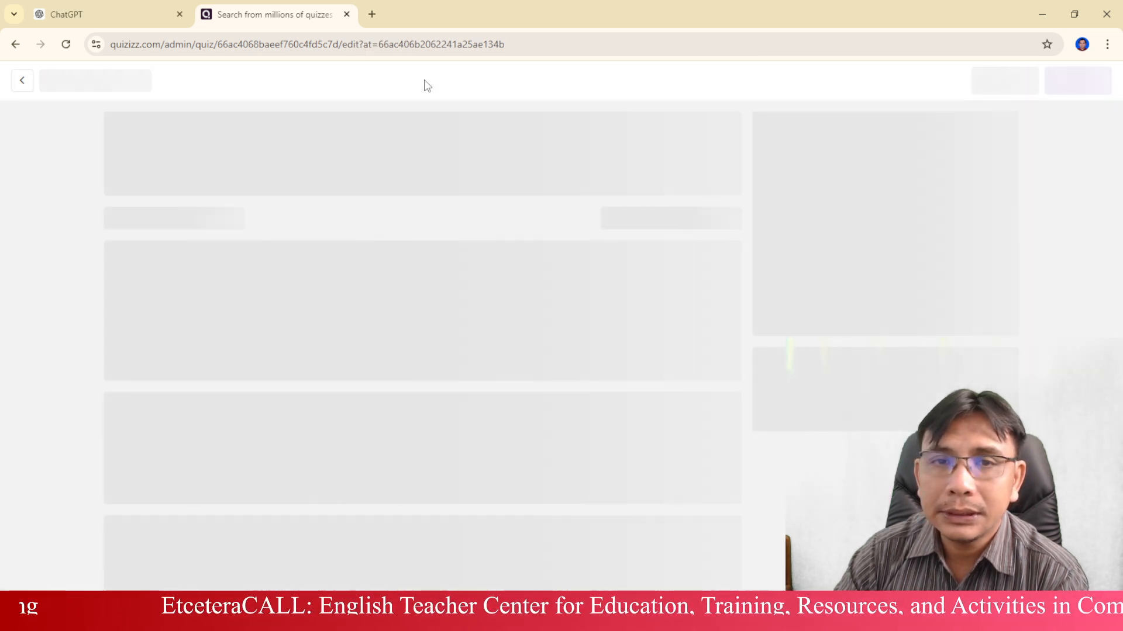
Step: Open the quiz settings and name the quiz "Reading Comprehension Quiz"
{"action": "scroll", "coordinate": [192, 187], "scroll_direction": "down", "scroll_amount": 5}
{"action": "scroll", "coordinate": [176, 175], "scroll_direction": "up", "scroll_amount": 5}
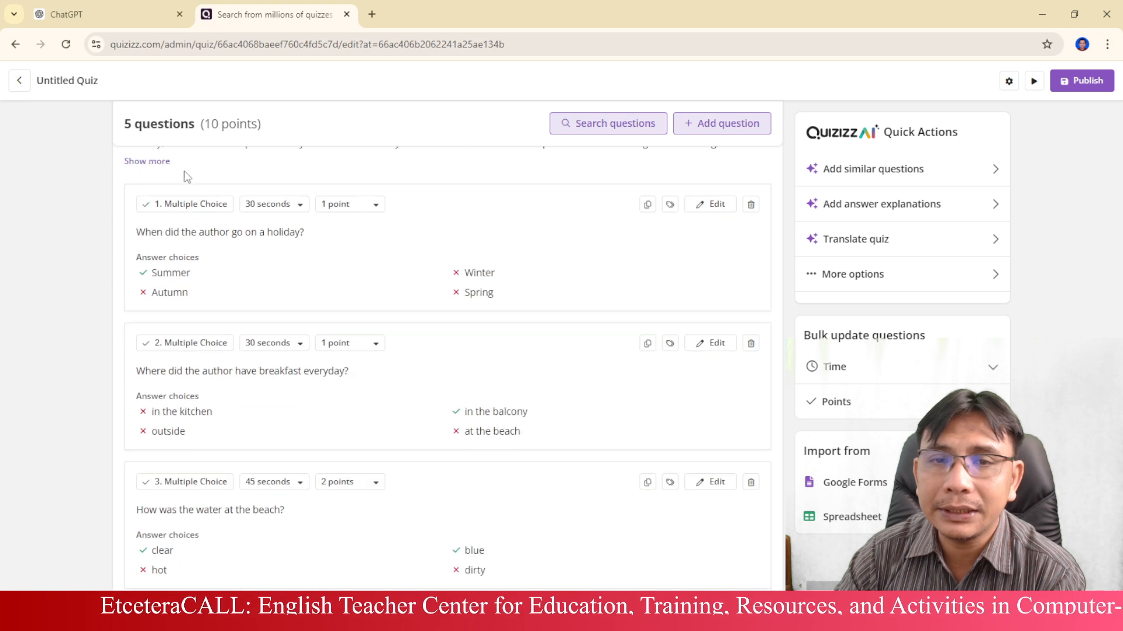
{"action": "left_click", "coordinate": [85, 86]}
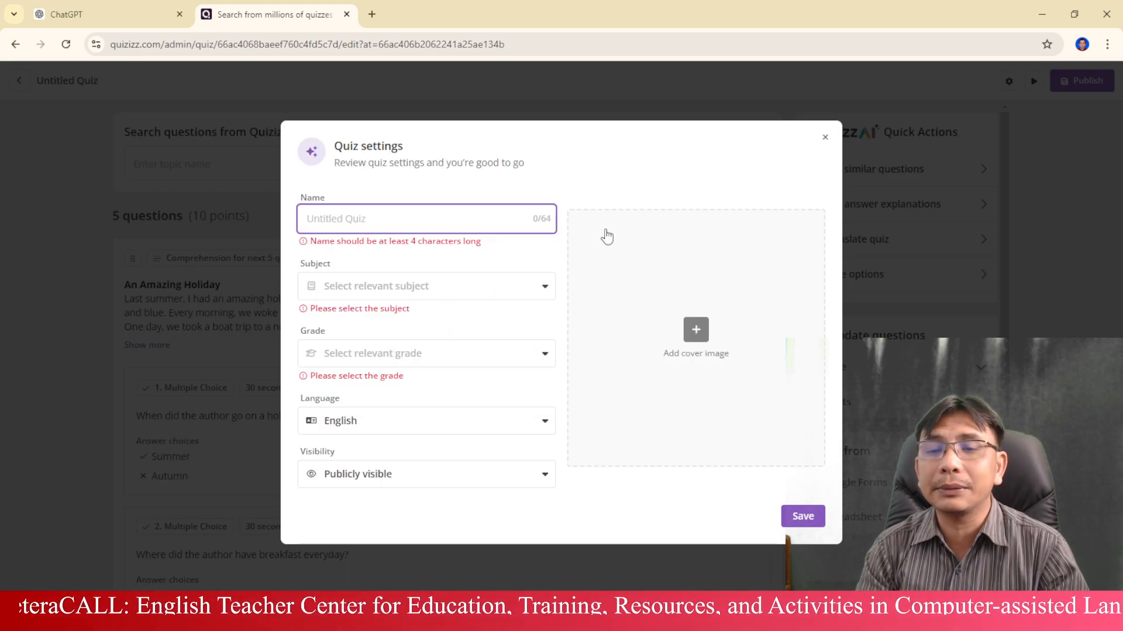
{"action": "type", "text": "Re"}
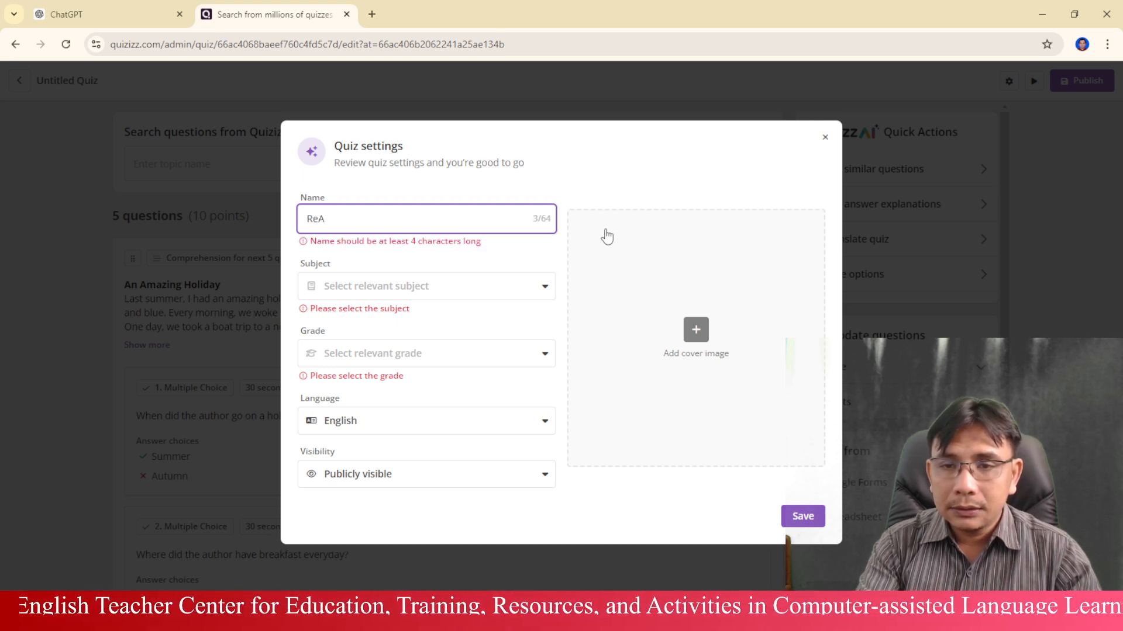
{"action": "type", "text": "ading Co"}
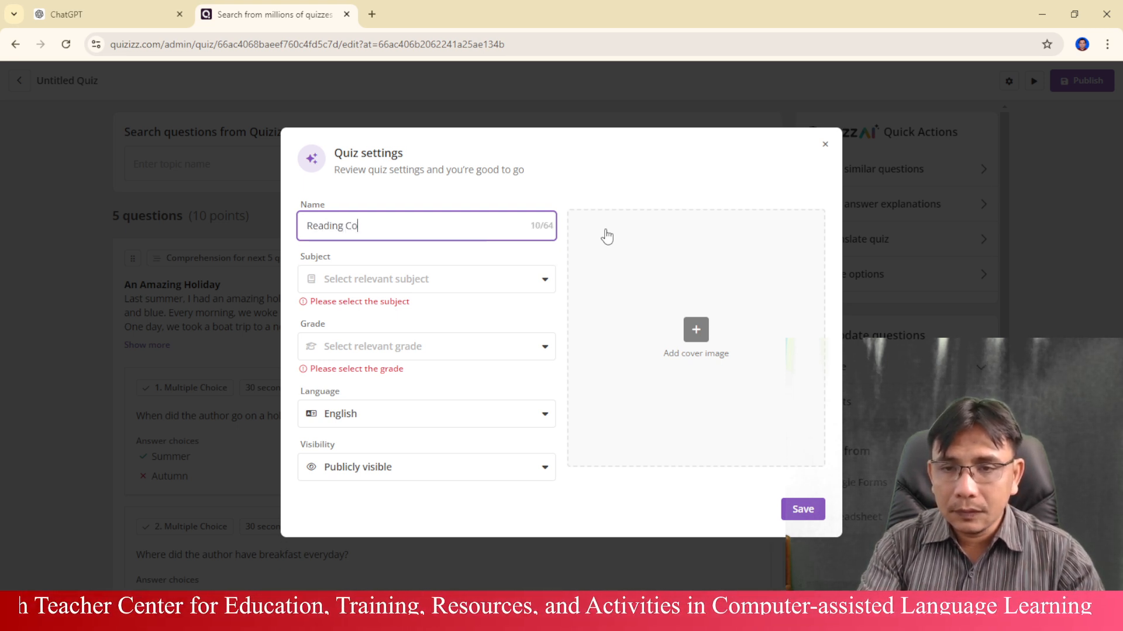
{"action": "type", "text": "mprehension Quiz"}
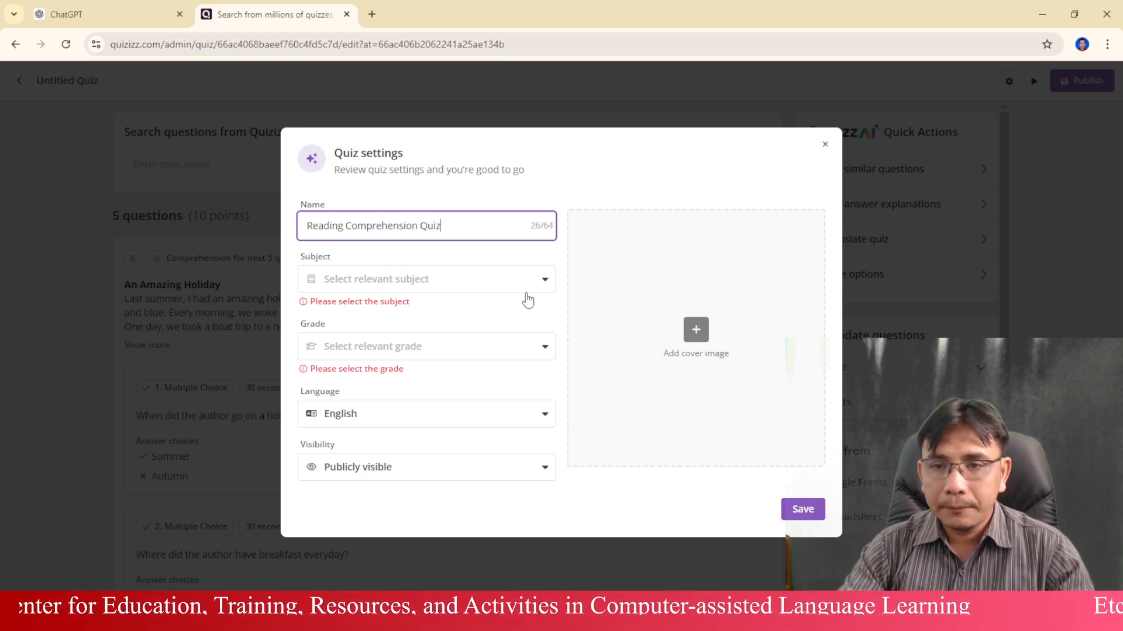
Step: Set the quiz subject to English and the grade to Middle School (6th - 8th), and save the settings
{"action": "left_click", "coordinate": [538, 286]}
{"action": "left_click", "coordinate": [471, 312]}
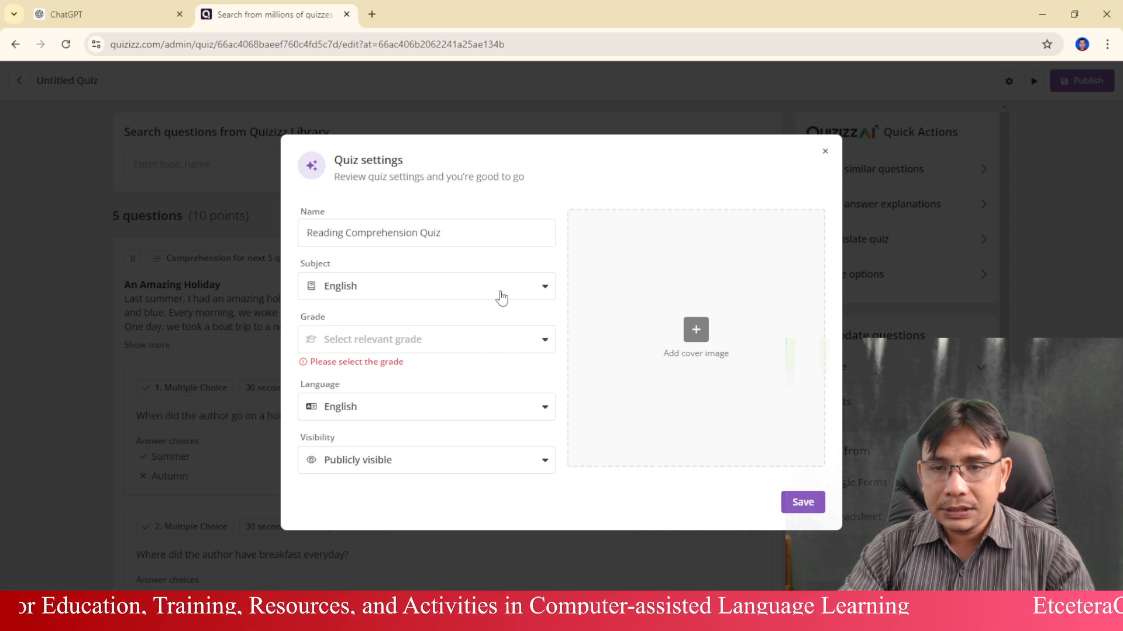
{"action": "left_click", "coordinate": [538, 342]}
{"action": "scroll", "coordinate": [483, 431], "scroll_direction": "down", "scroll_amount": 4}
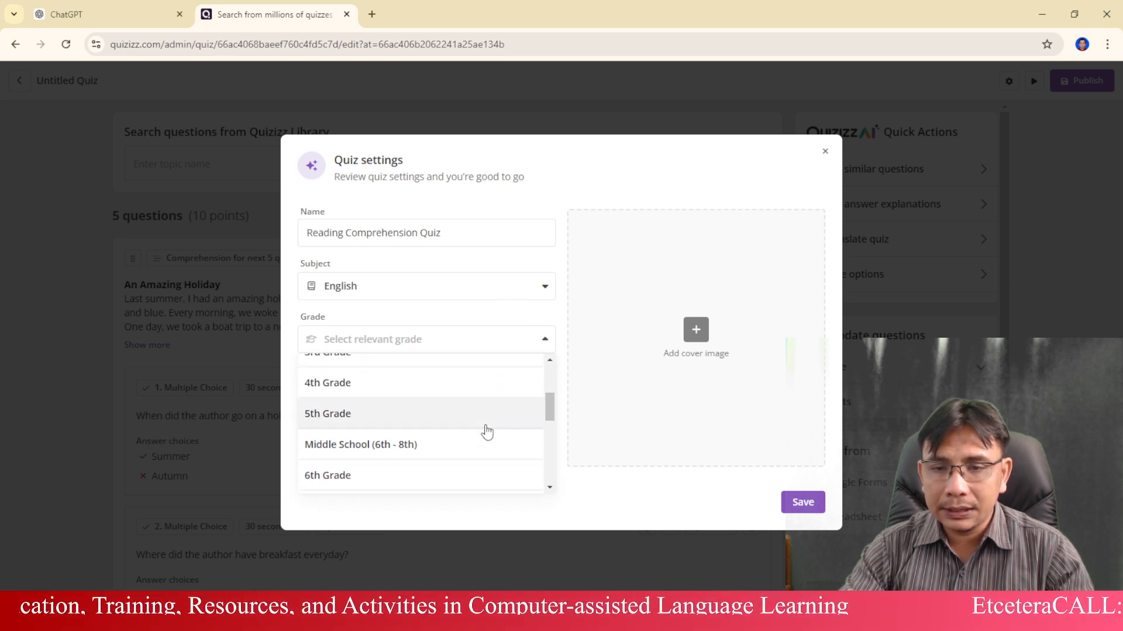
{"action": "left_click", "coordinate": [458, 381]}
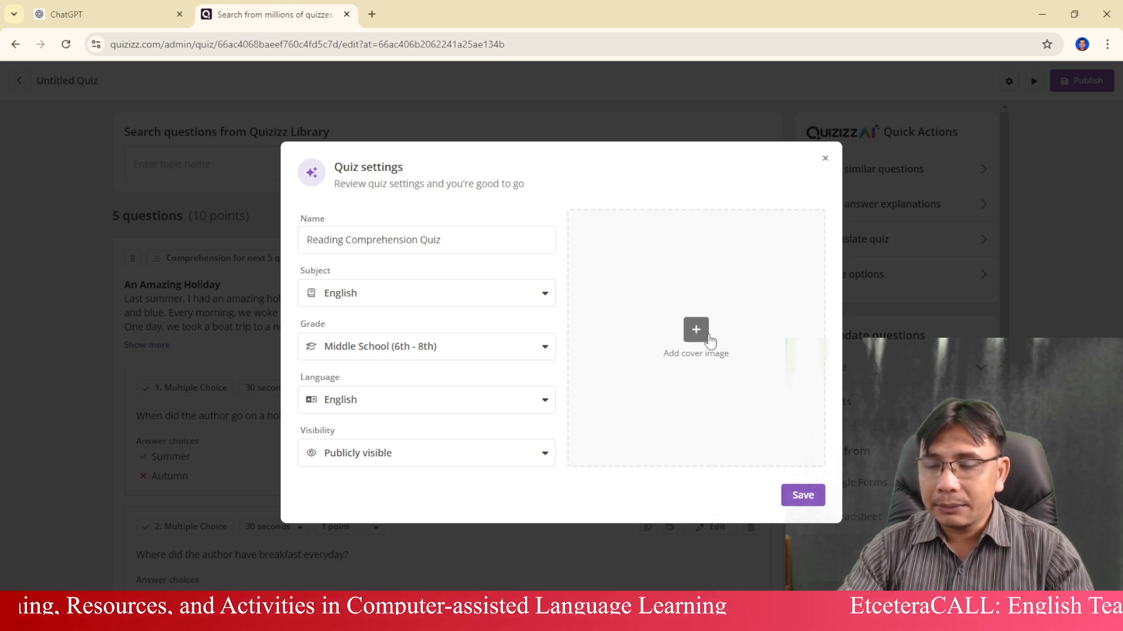
{"action": "left_click", "coordinate": [801, 497]}
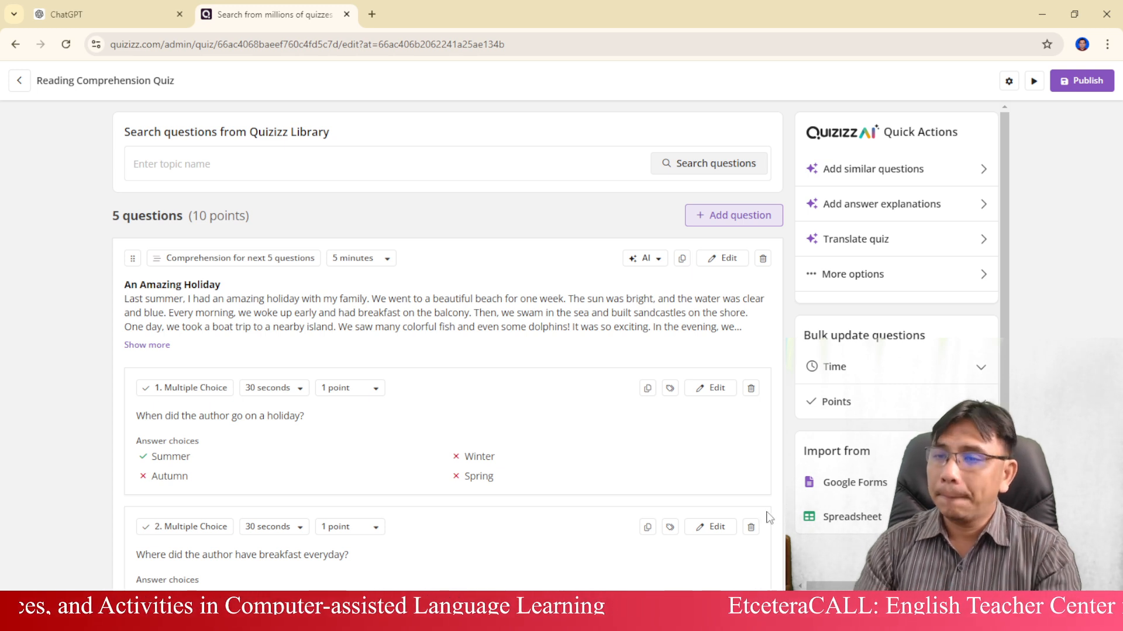
Step: Publish the quiz and open its live game setup
{"action": "scroll", "coordinate": [714, 154], "scroll_direction": "down", "scroll_amount": 5}
{"action": "scroll", "coordinate": [597, 184], "scroll_direction": "up", "scroll_amount": 5}
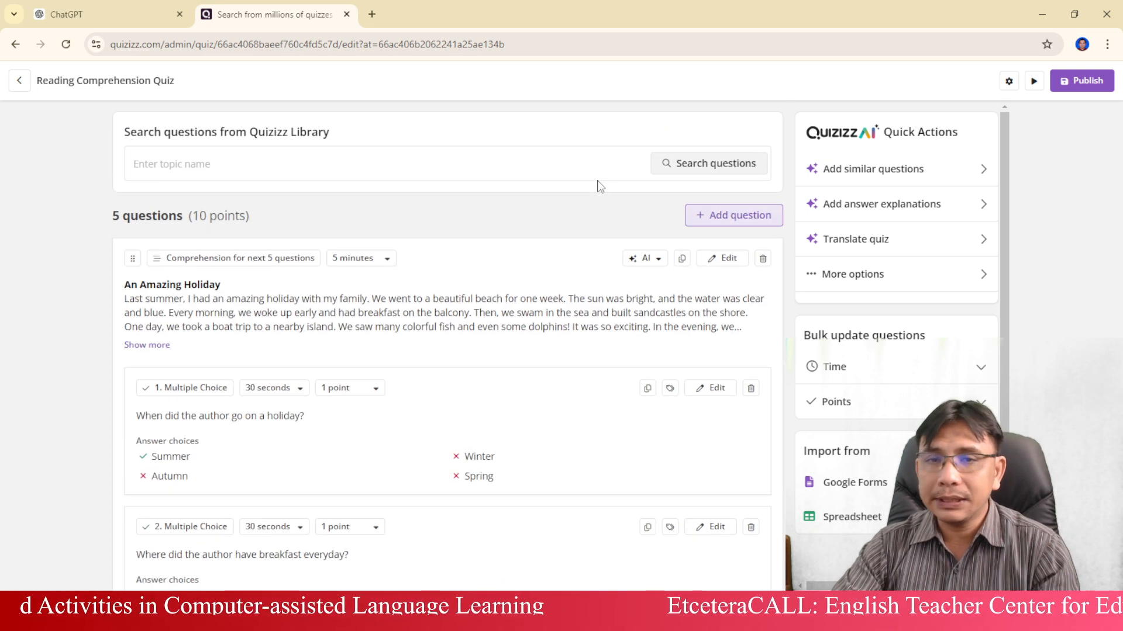
{"action": "left_click", "coordinate": [1082, 82]}
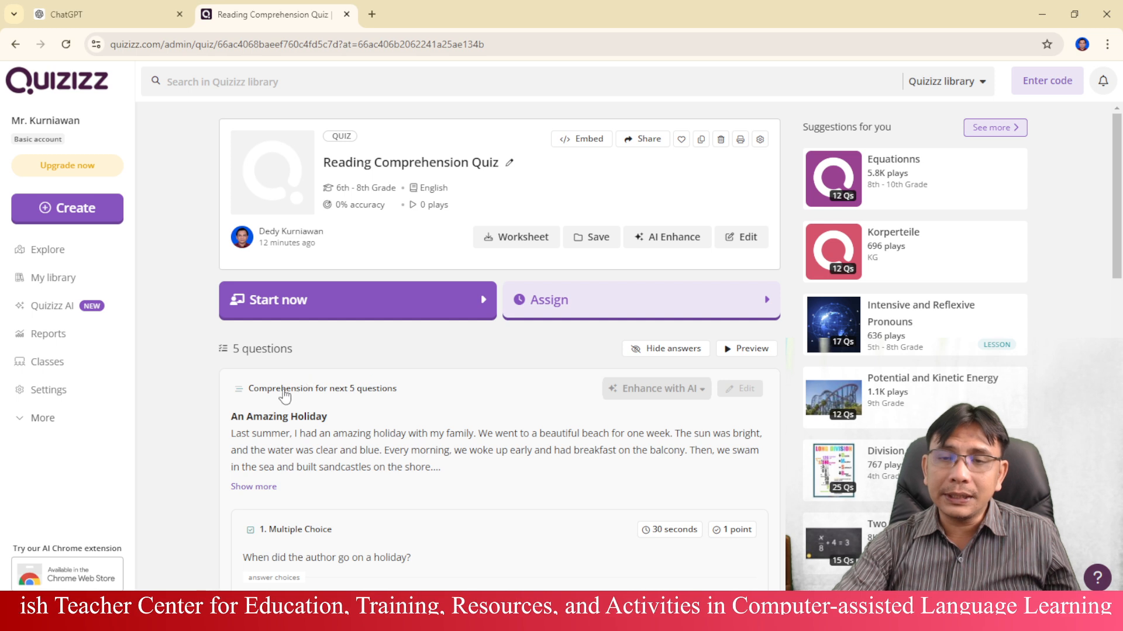
{"action": "left_click", "coordinate": [271, 305]}
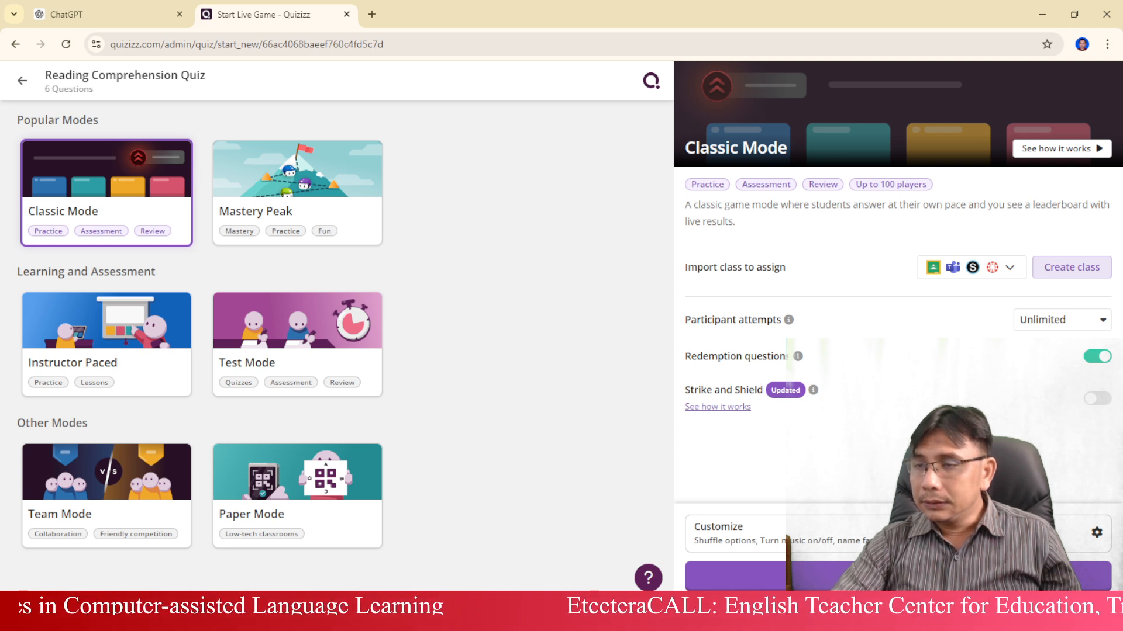
Step: Review the game customization options for mastery and learning, questions and answers, and gamification, leaving them as they are
{"action": "left_click", "coordinate": [1096, 532]}
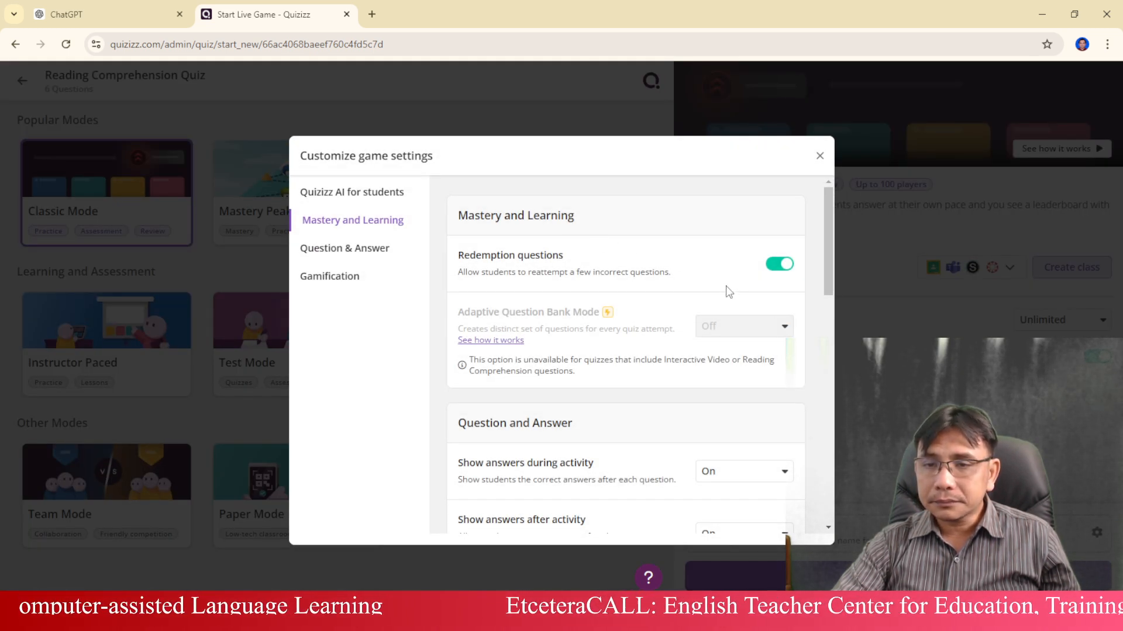
{"action": "scroll", "coordinate": [708, 378], "scroll_direction": "down", "scroll_amount": 1}
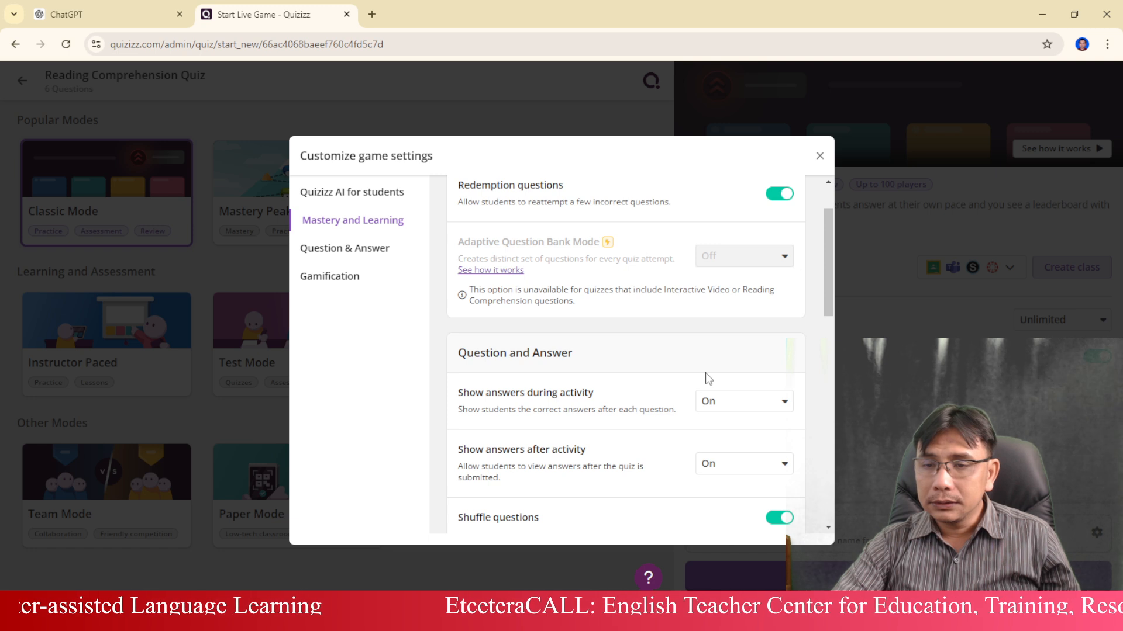
{"action": "scroll", "coordinate": [708, 378], "scroll_direction": "down", "scroll_amount": 3}
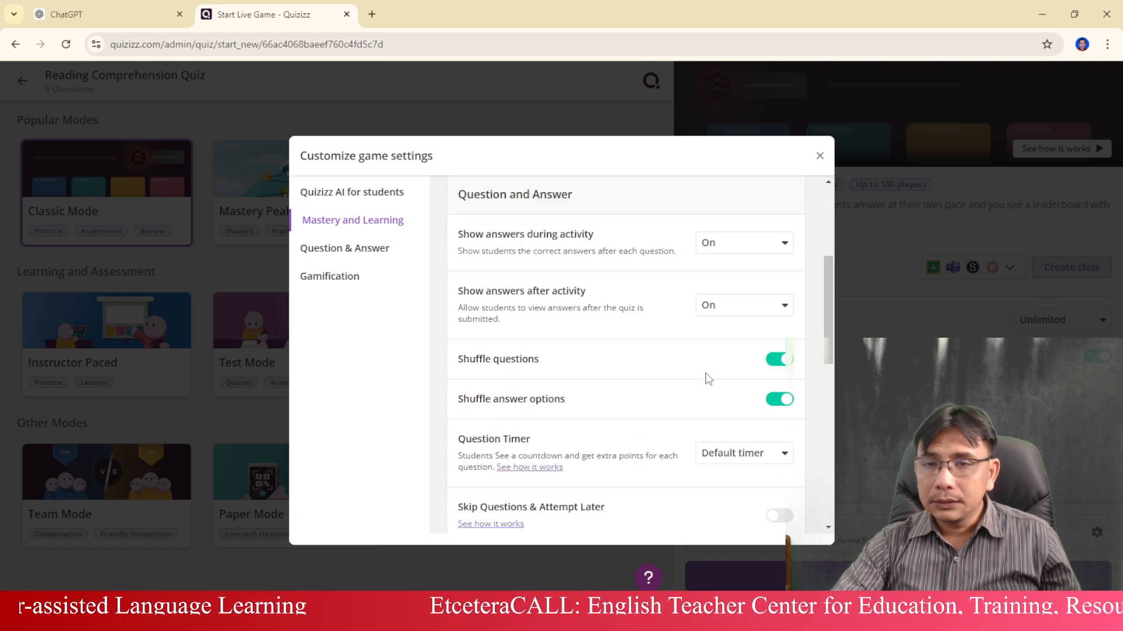
{"action": "left_click", "coordinate": [359, 248]}
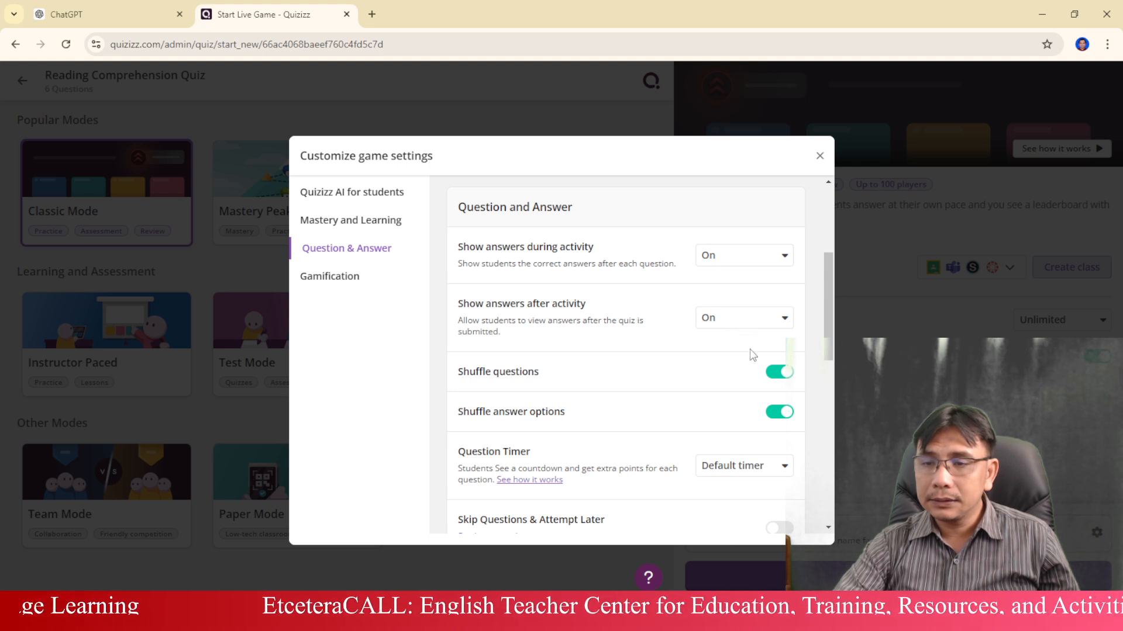
{"action": "scroll", "coordinate": [714, 419], "scroll_direction": "down", "scroll_amount": 3}
{"action": "scroll", "coordinate": [714, 420], "scroll_direction": "down", "scroll_amount": 3}
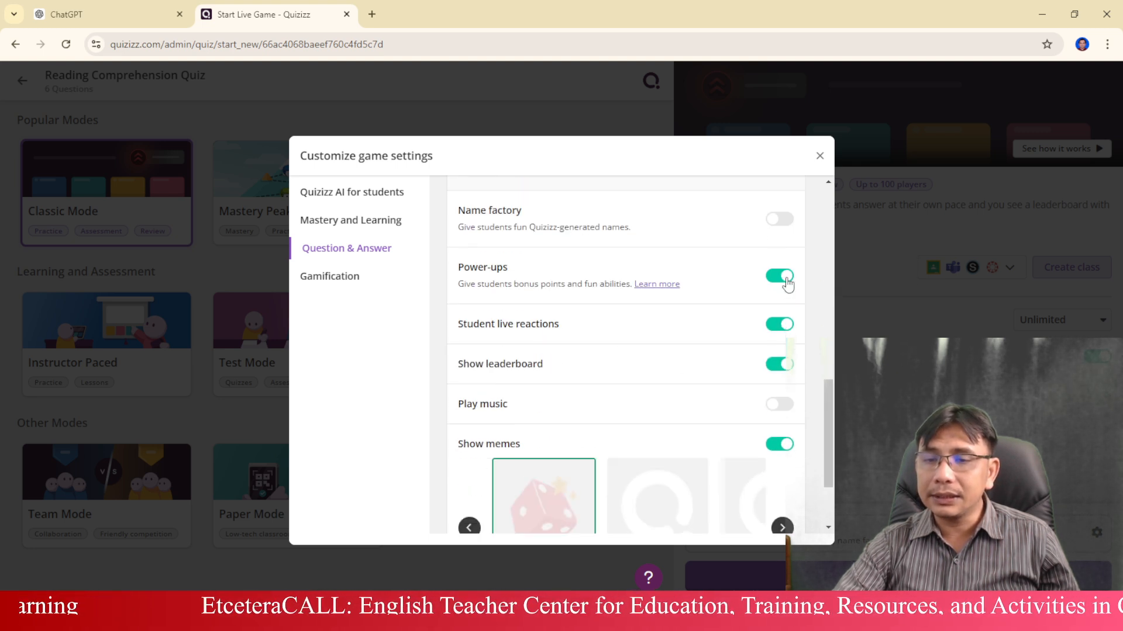
{"action": "left_click", "coordinate": [821, 157]}
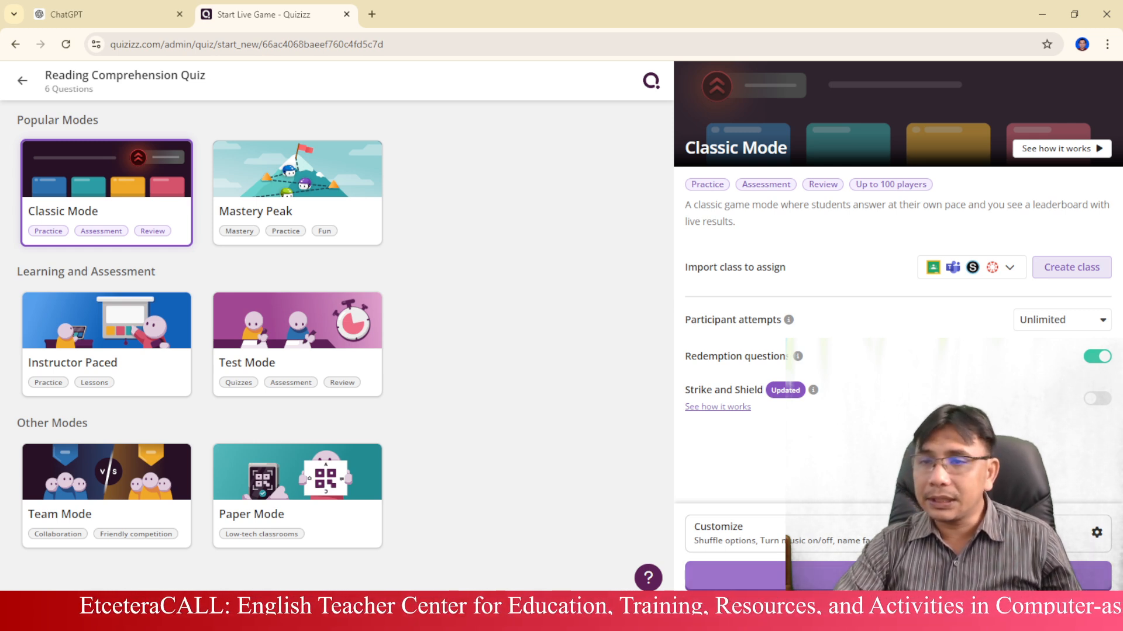
Step: Launch and start the quiz as a live Classic Mode game, and mute its sound
{"action": "left_click", "coordinate": [898, 576]}
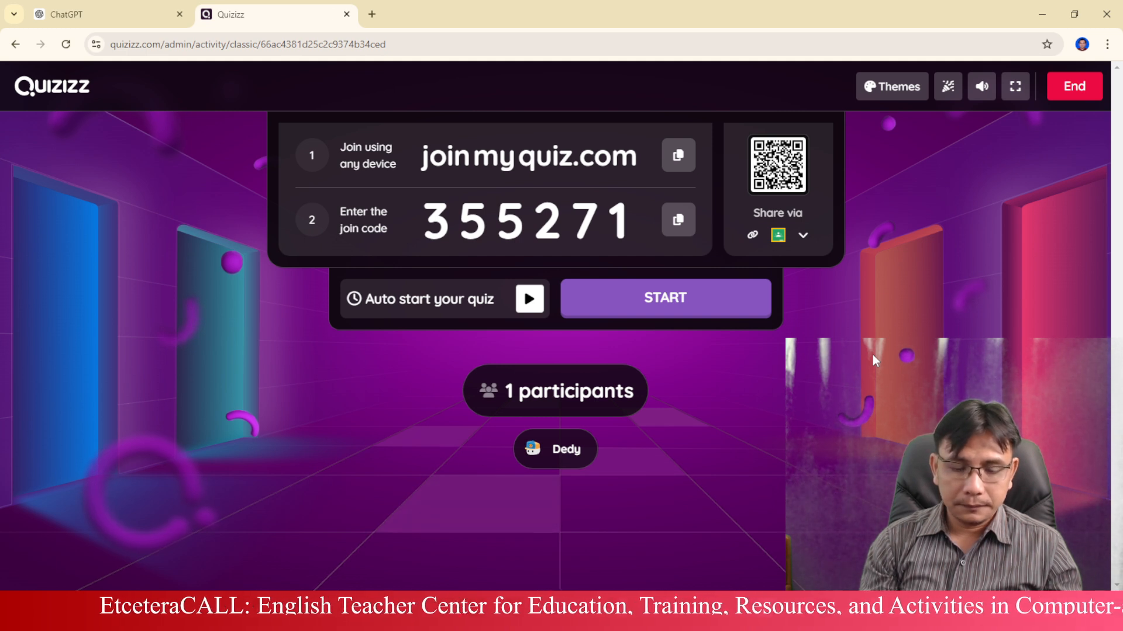
{"action": "left_click", "coordinate": [730, 299]}
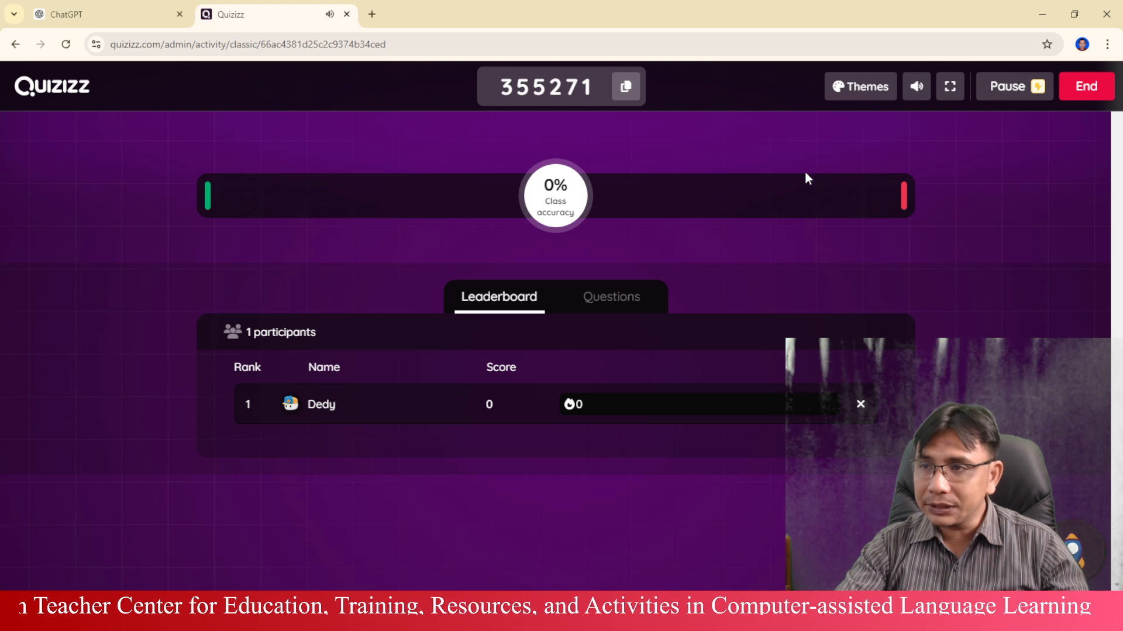
{"action": "left_click", "coordinate": [915, 89]}
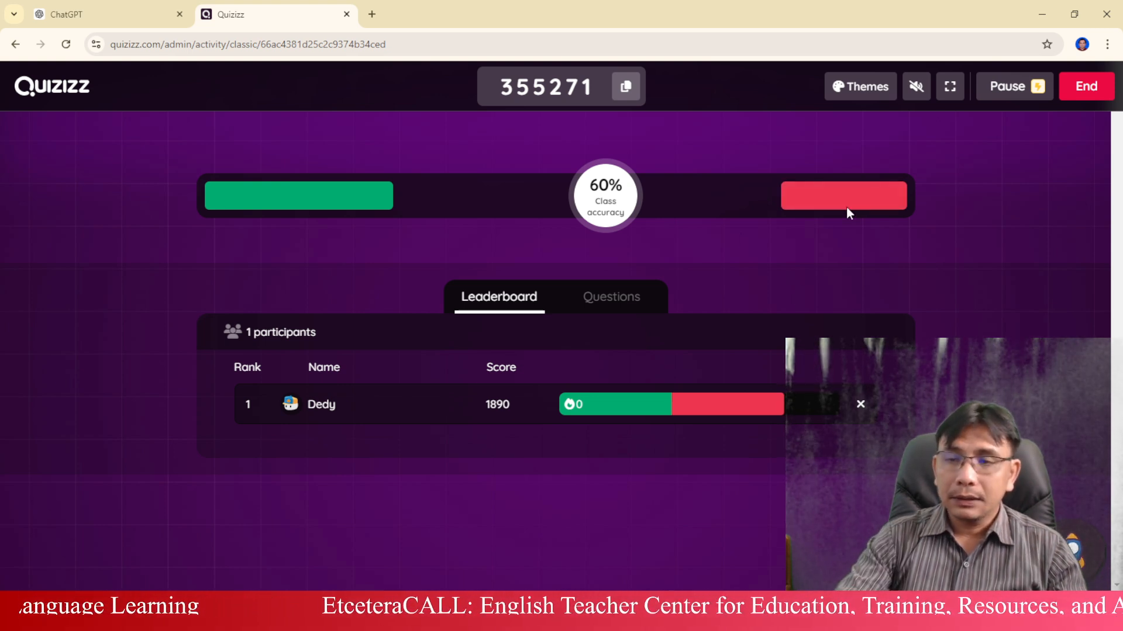
Step: Examine the per-question results of the running game from question 1 to 5, and return to the leaderboard
{"action": "left_click", "coordinate": [652, 303]}
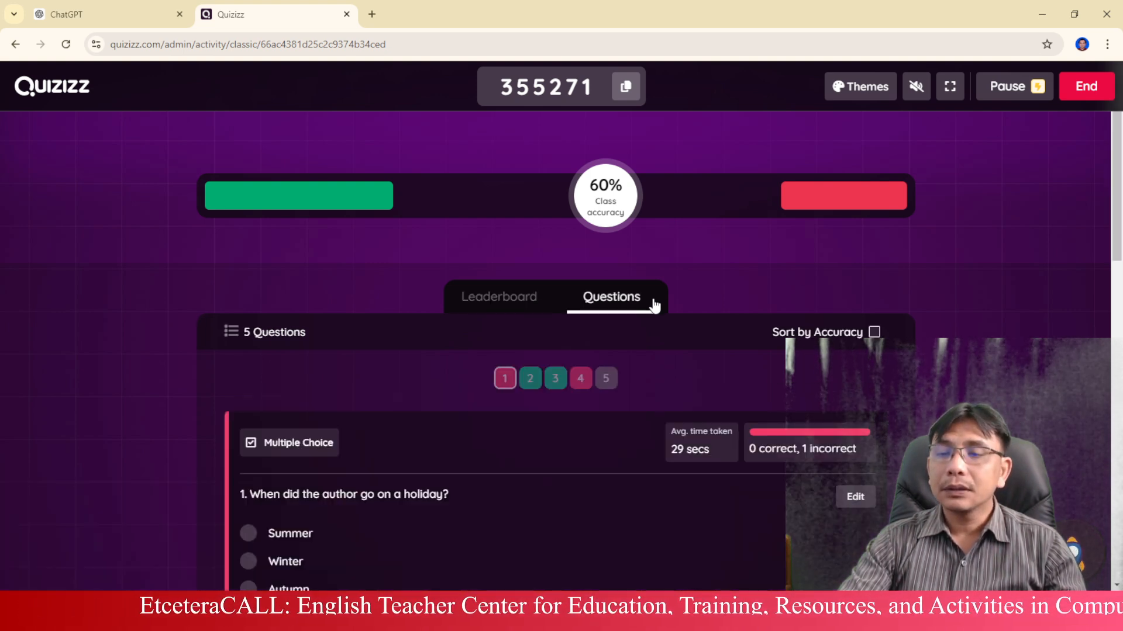
{"action": "scroll", "coordinate": [646, 369], "scroll_direction": "down", "scroll_amount": 1}
{"action": "scroll", "coordinate": [644, 374], "scroll_direction": "down", "scroll_amount": 15}
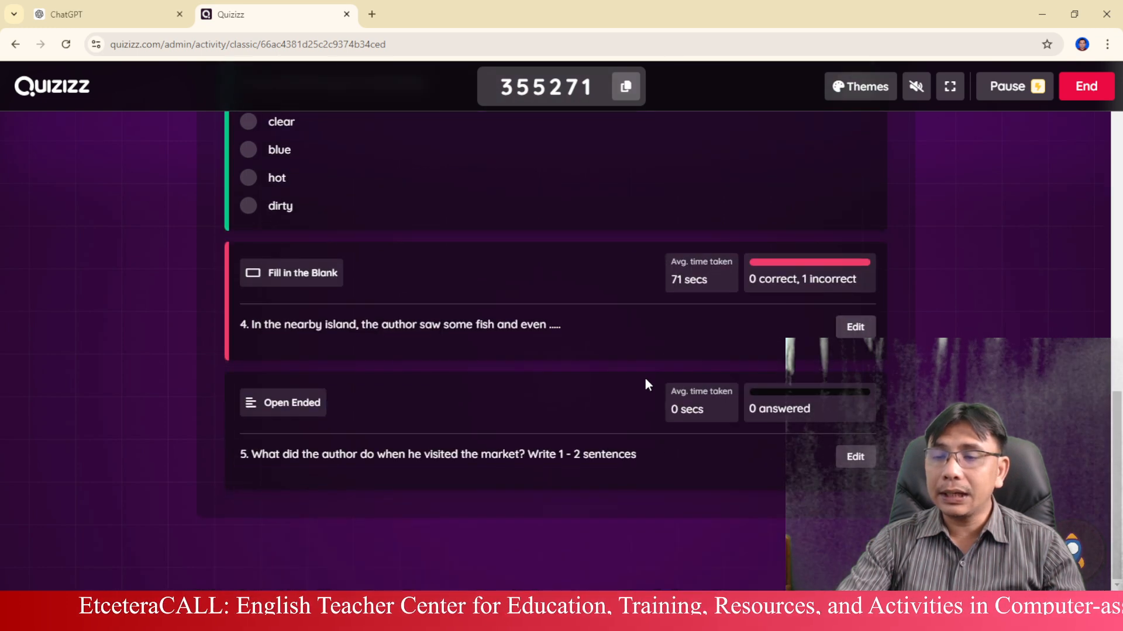
{"action": "scroll", "coordinate": [646, 351], "scroll_direction": "up", "scroll_amount": 8}
{"action": "scroll", "coordinate": [646, 319], "scroll_direction": "up", "scroll_amount": 7}
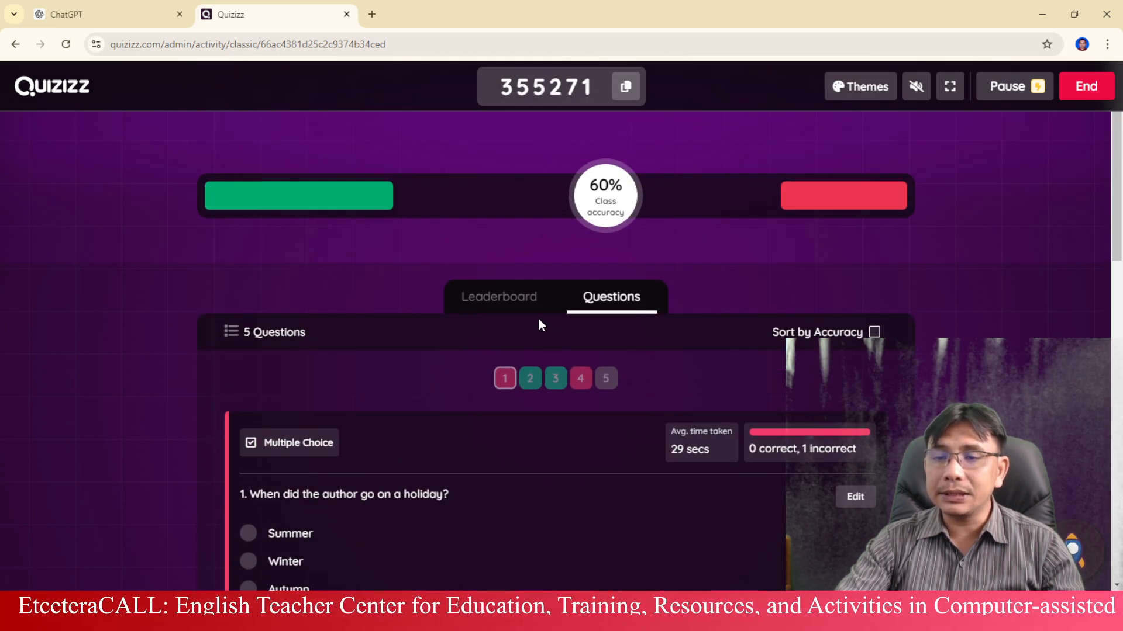
{"action": "scroll", "coordinate": [566, 326], "scroll_direction": "down", "scroll_amount": 4}
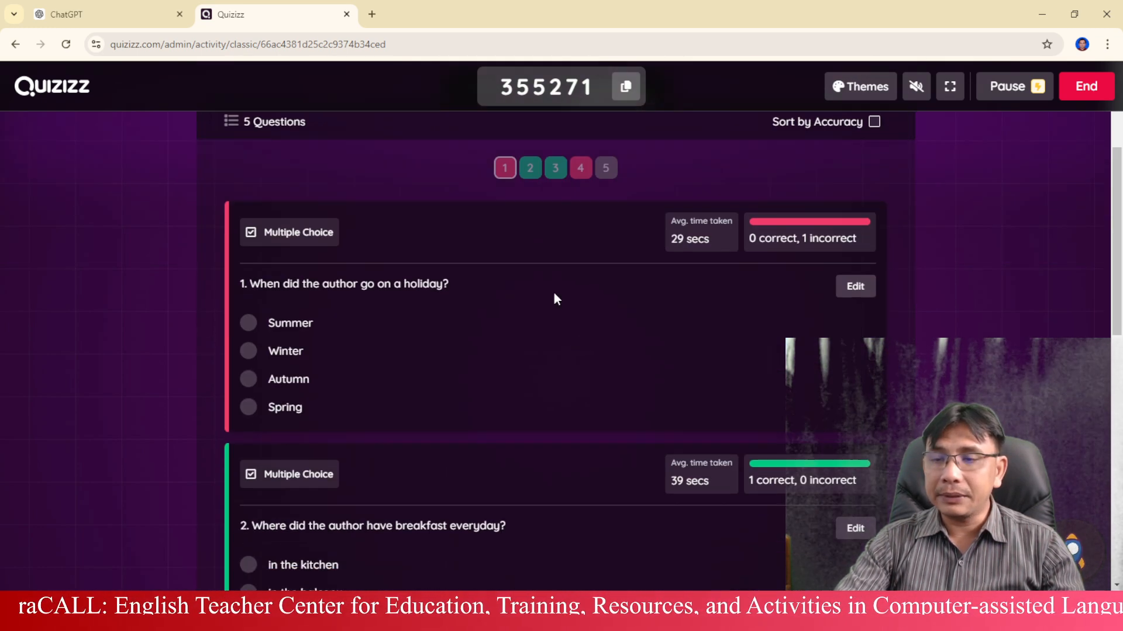
{"action": "scroll", "coordinate": [531, 253], "scroll_direction": "up", "scroll_amount": 4}
{"action": "left_click", "coordinate": [513, 304]}
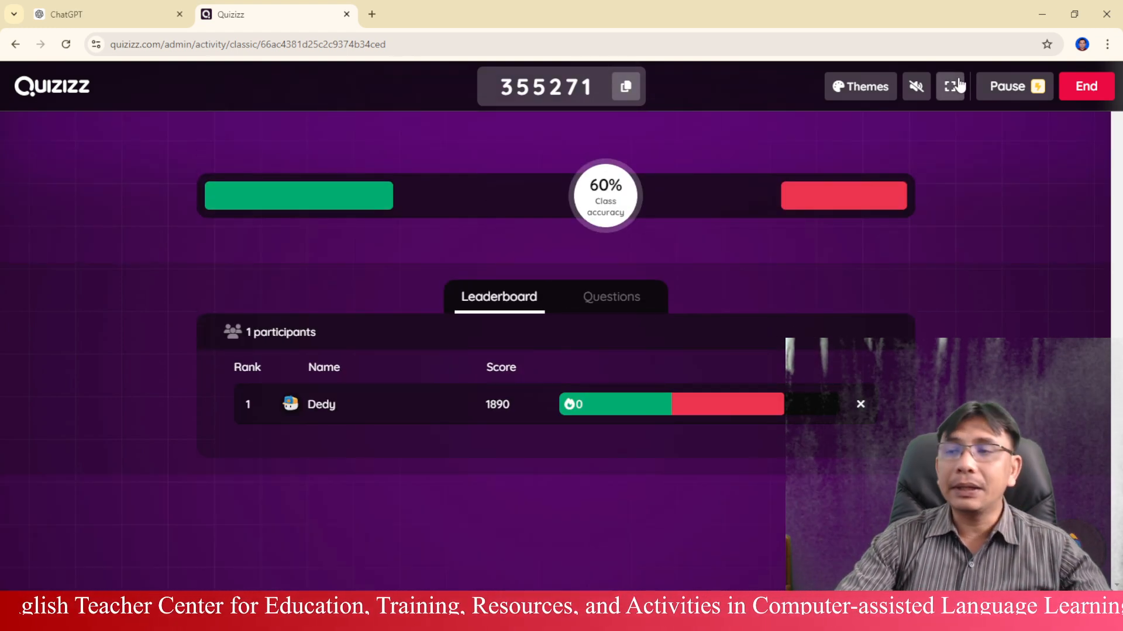
Step: End the live game
{"action": "left_click", "coordinate": [1086, 87]}
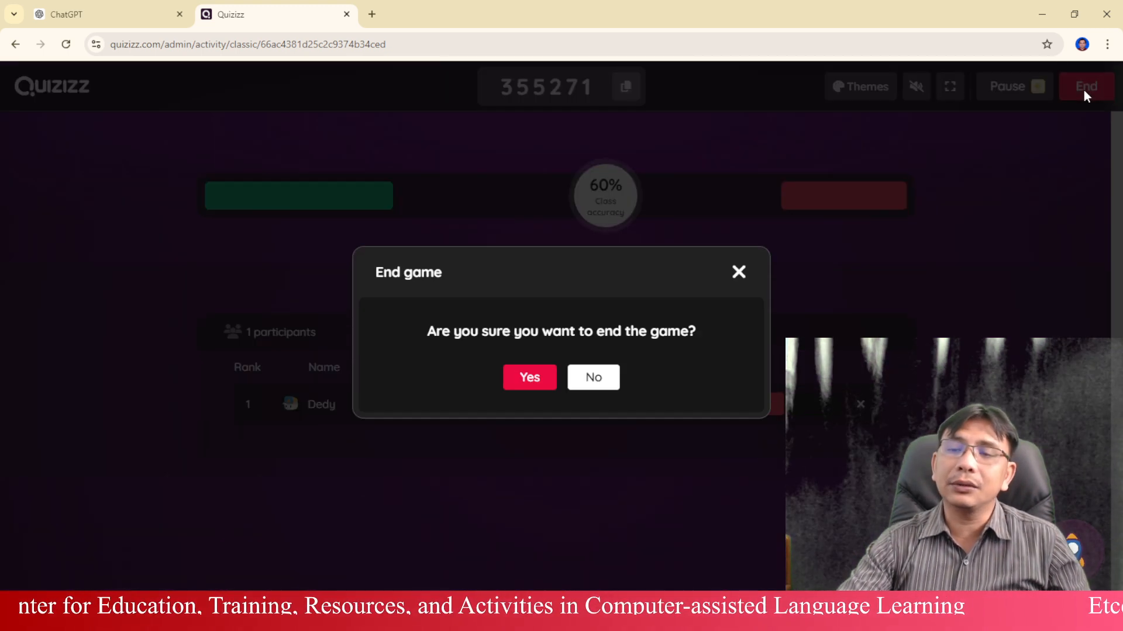
{"action": "left_click", "coordinate": [530, 381]}
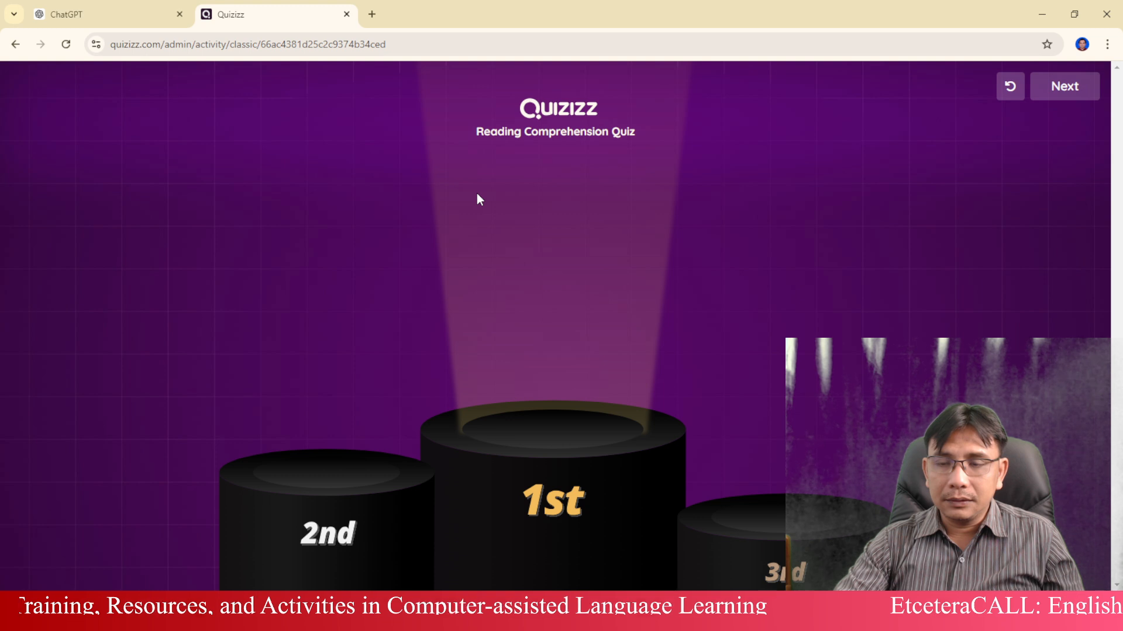